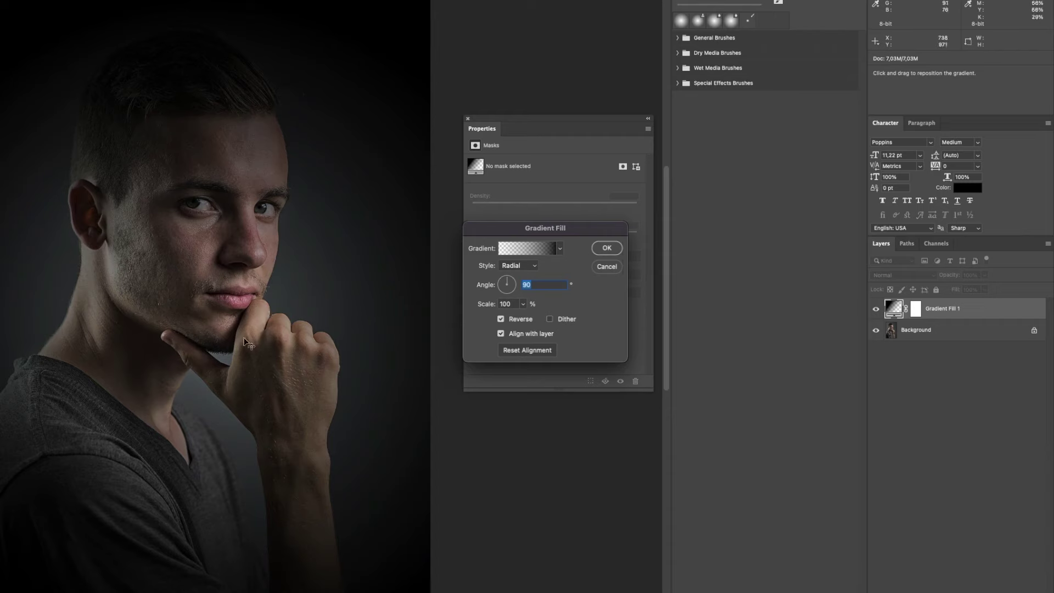
# Centre the reversed radial gradient's bright spot on the face and confirm the Gradient Fill
pyautogui.moveTo(249, 343); pyautogui.dragTo(227, 251)
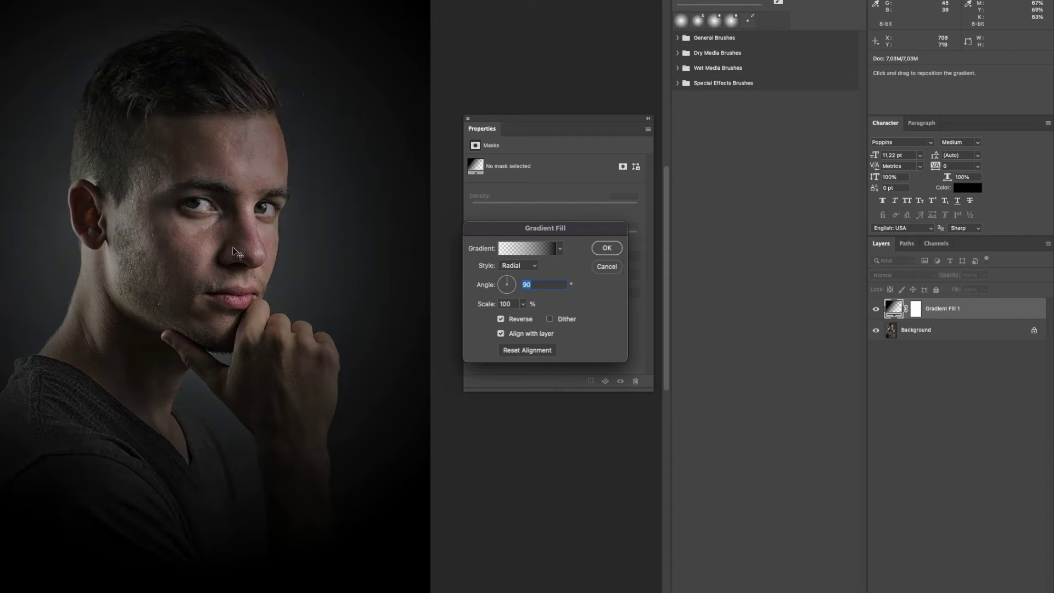
pyautogui.doubleClick(506, 304)
pyautogui.click(607, 251)
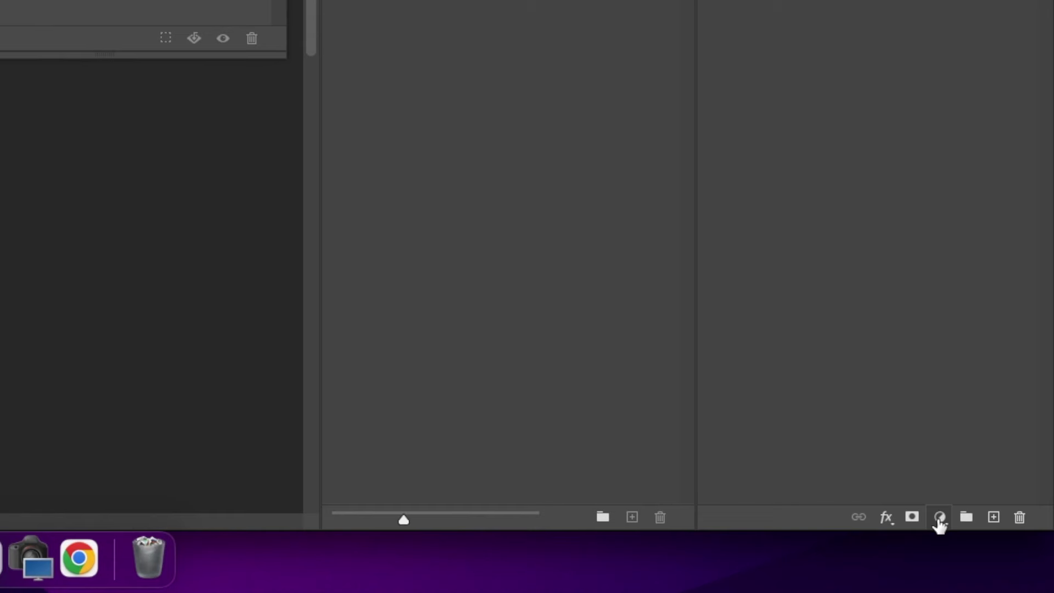
# Add a Hue/Saturation adjustment layer with Saturation lowered to -67
pyautogui.click(1008, 562)
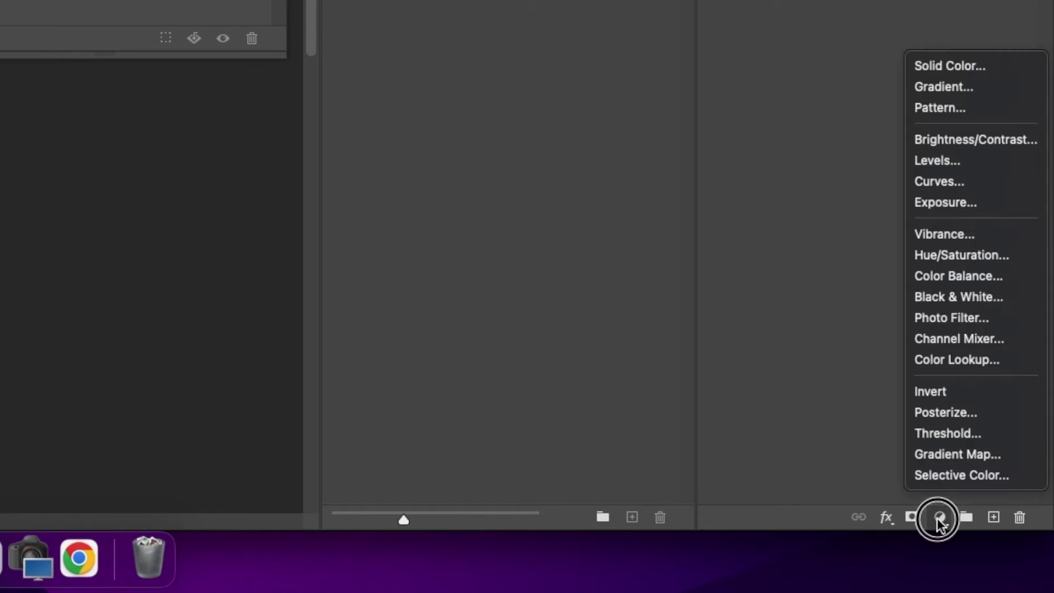
pyautogui.click(962, 255)
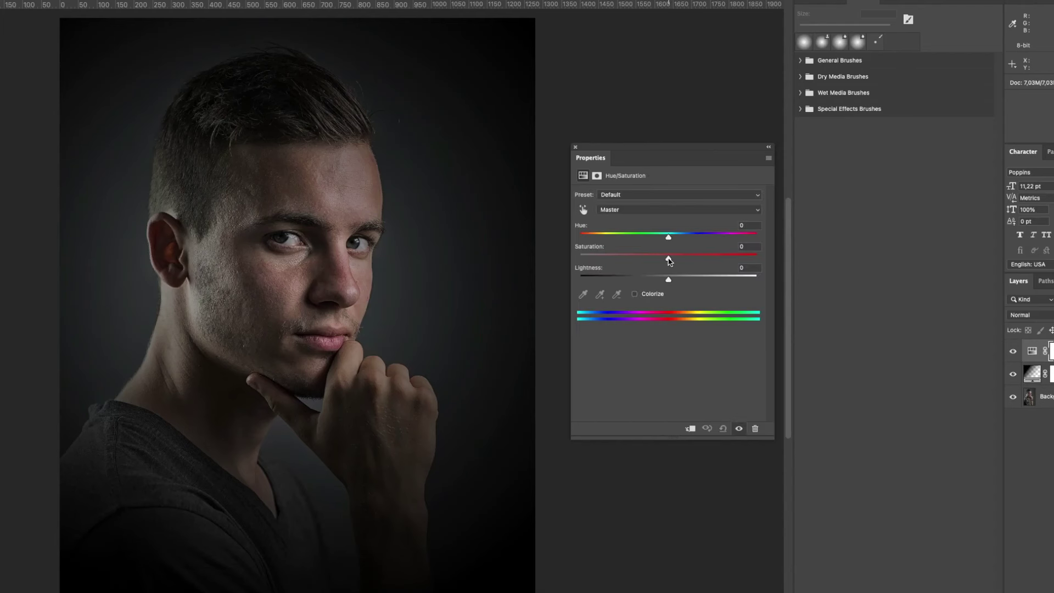
pyautogui.moveTo(668, 257); pyautogui.dragTo(610, 259)
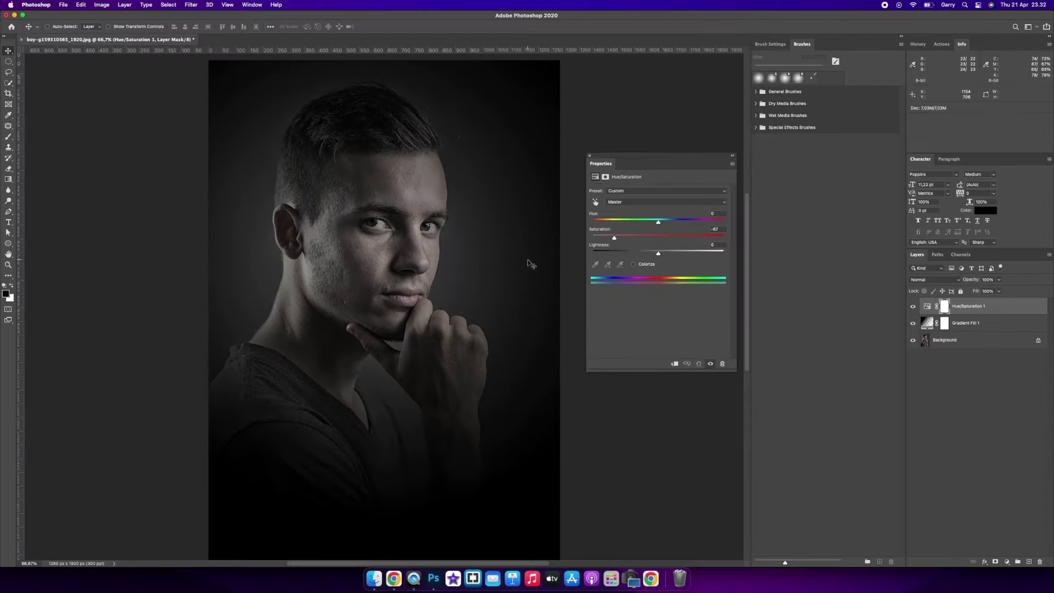
# Set up the Pen Tool in Shape mode with No Color fill and an 8 px stroke
pyautogui.click(9, 212)
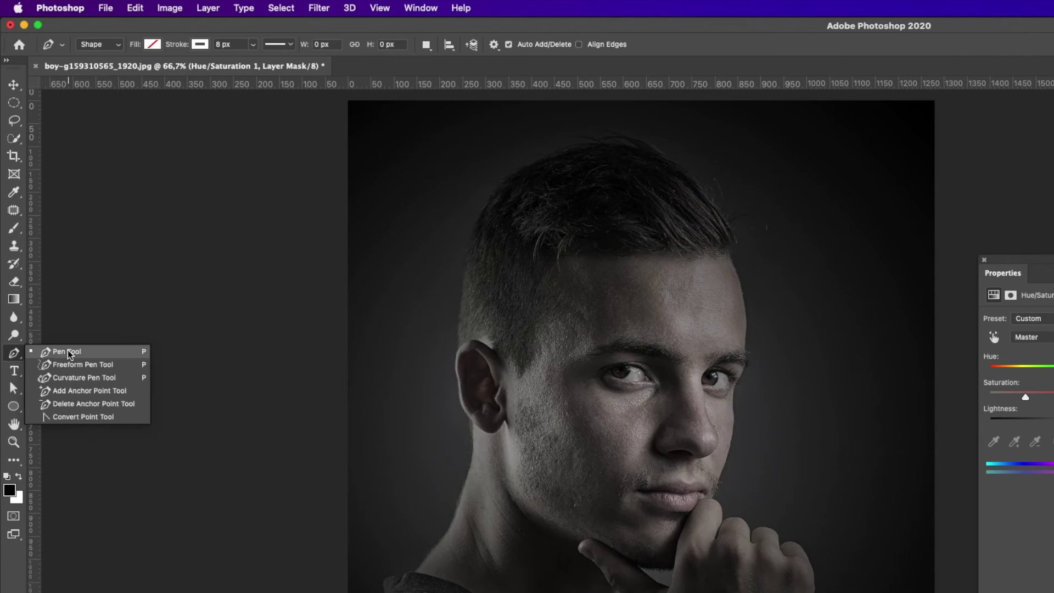
pyautogui.click(68, 353)
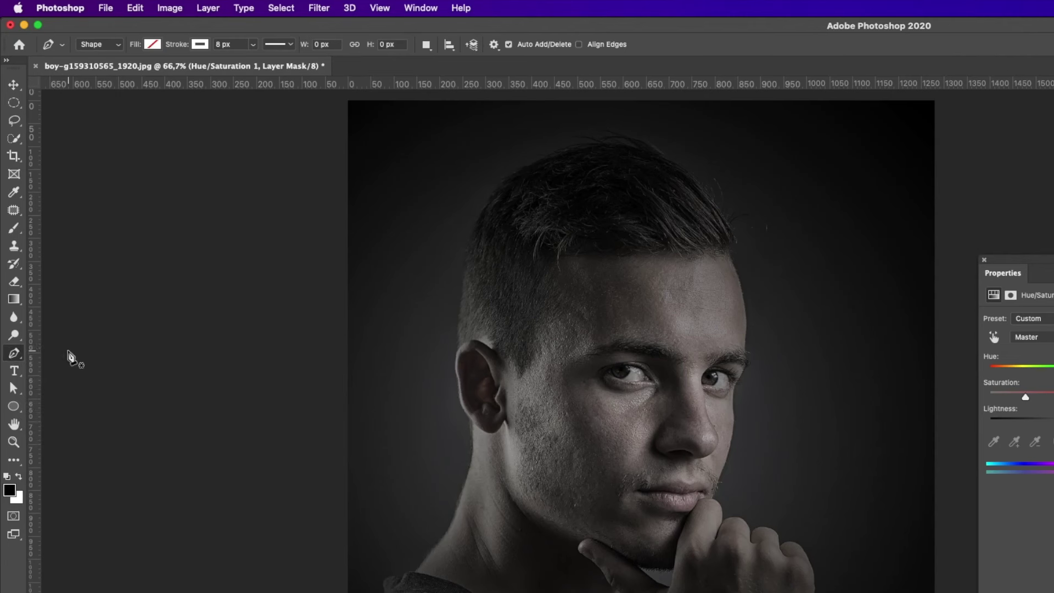
pyautogui.click(113, 44)
pyautogui.click(102, 43)
pyautogui.click(153, 45)
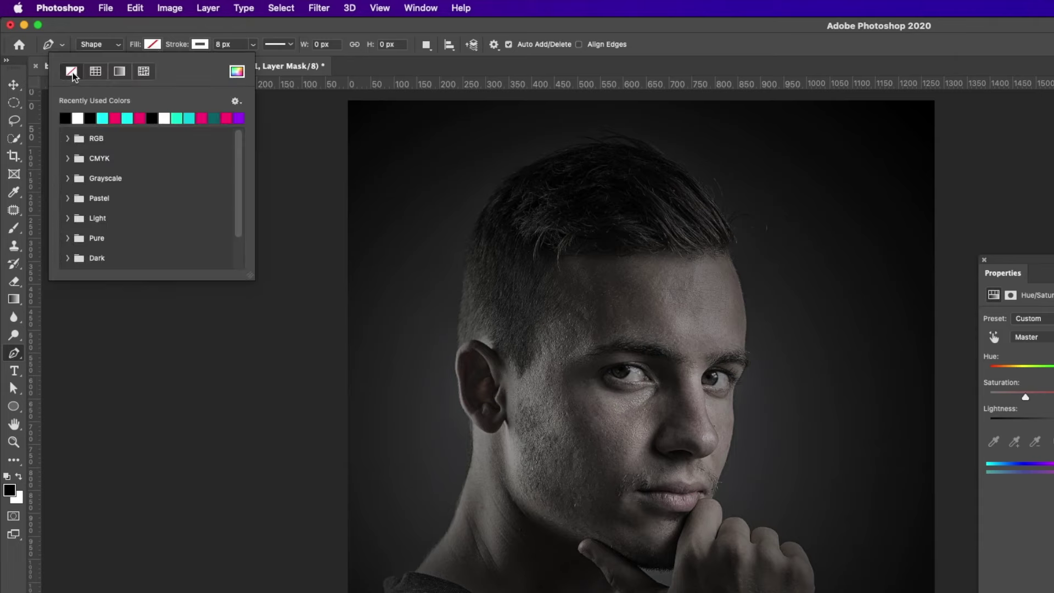
pyautogui.click(200, 44)
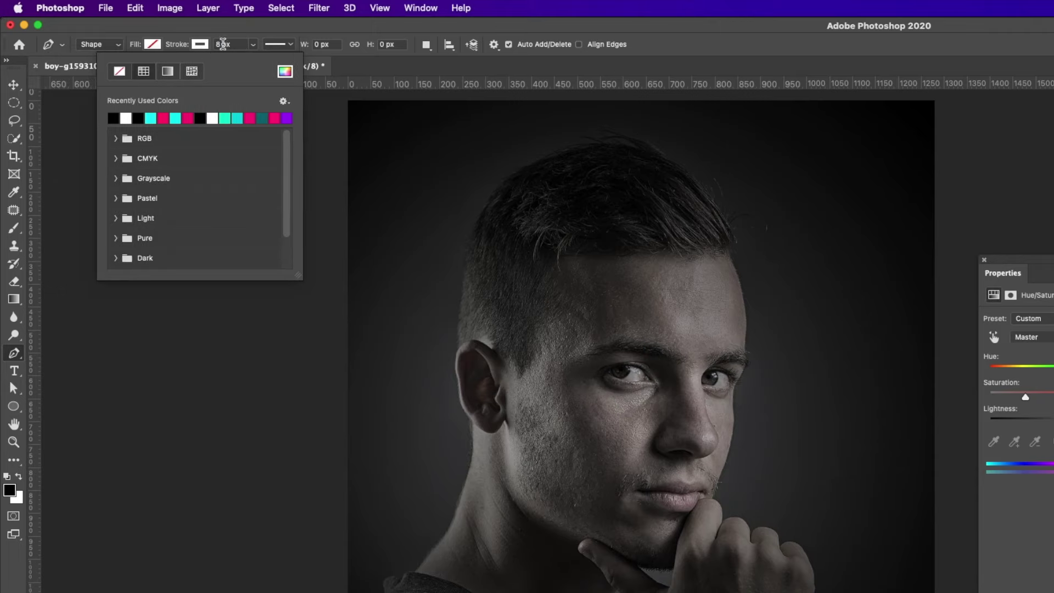
pyautogui.click(241, 44)
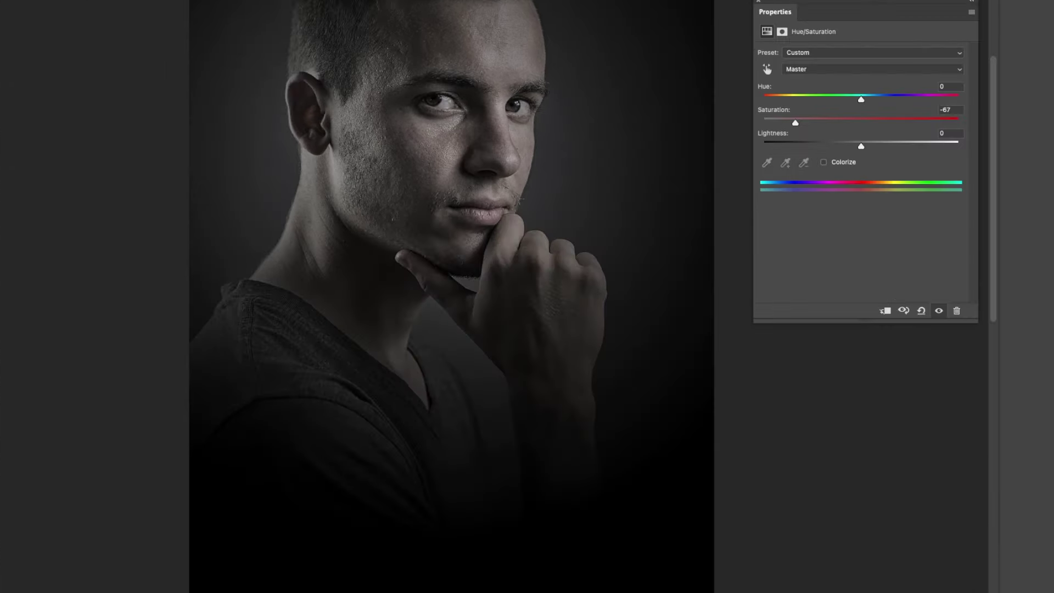
# Place triangle corners at upper left, right of the face and below the chest, then close it
pyautogui.click(222, 87)
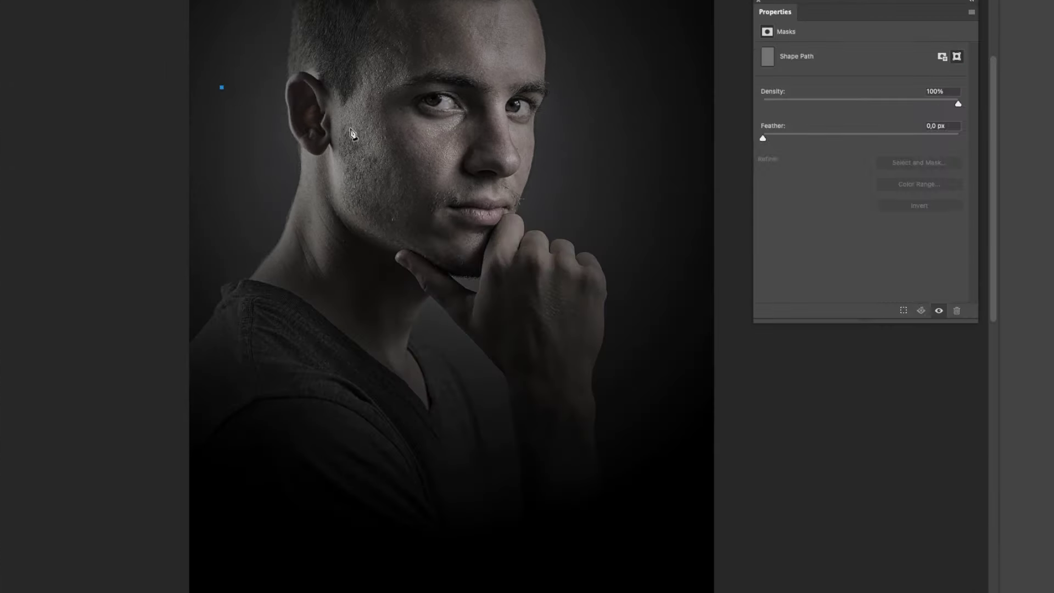
pyautogui.click(682, 210)
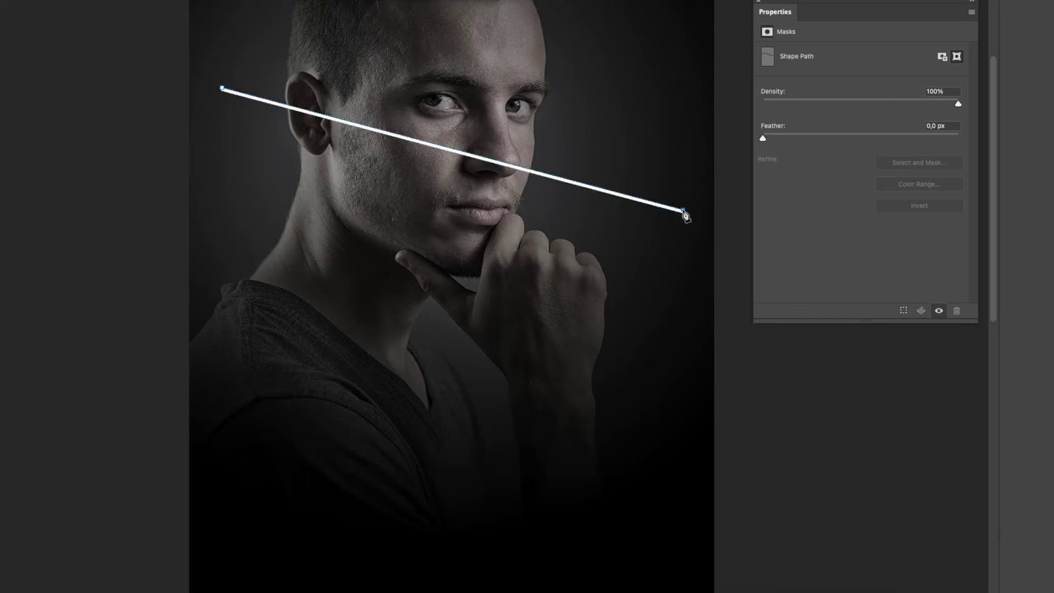
pyautogui.click(443, 521)
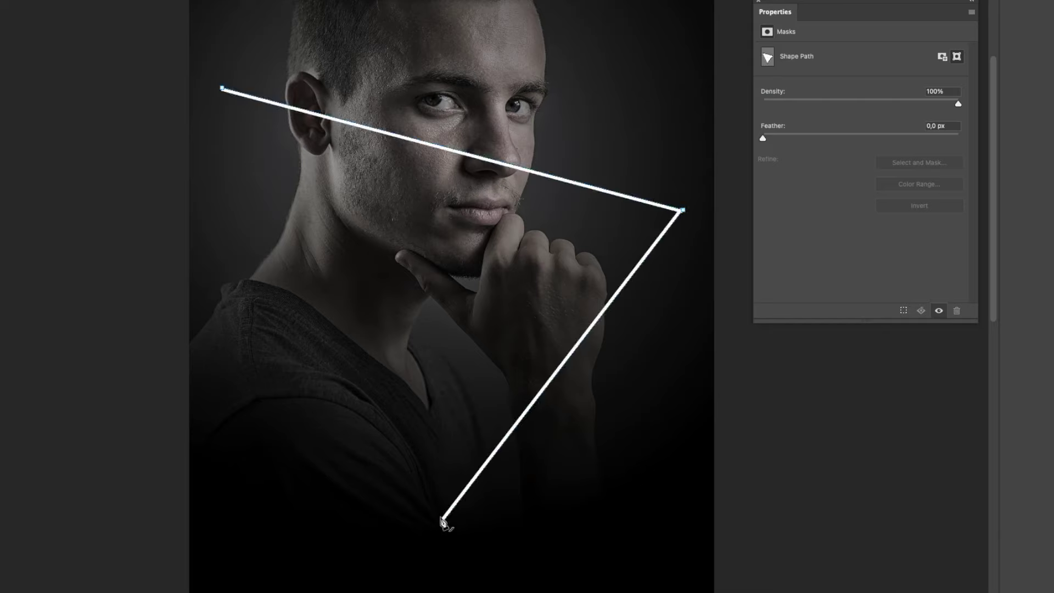
pyautogui.click(222, 88)
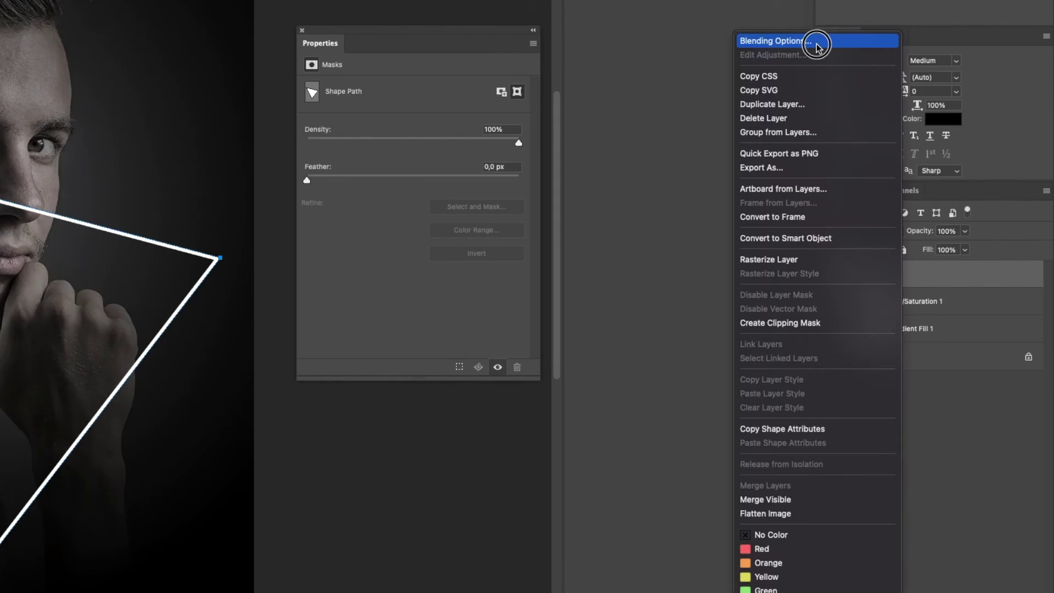
# Give Shape 1 a white Drop Shadow glow with distance 0, spread 30% and size 30 px
pyautogui.press('Escape')
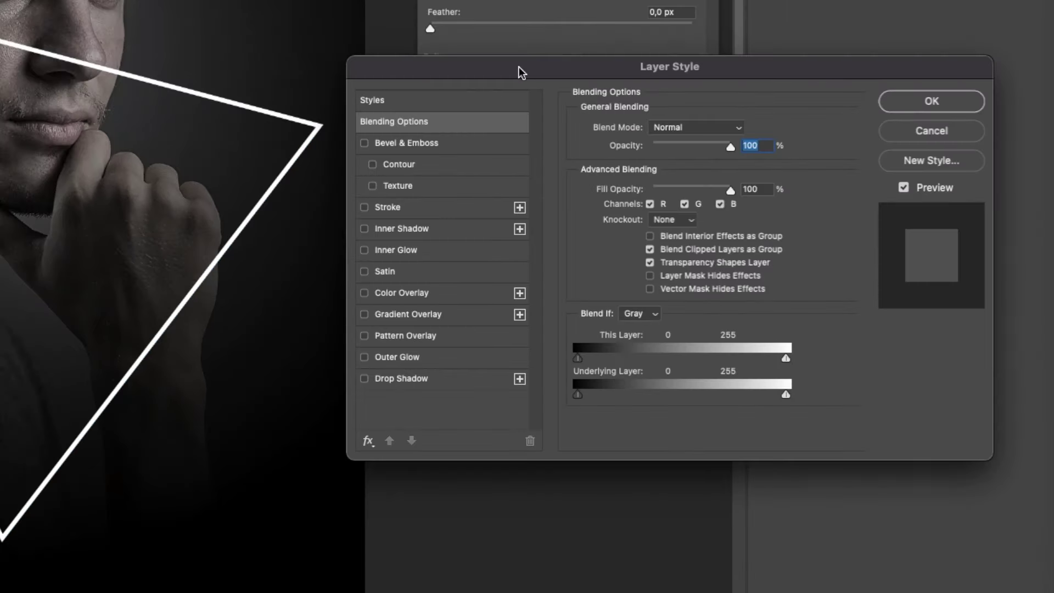
pyautogui.moveTo(518, 67); pyautogui.dragTo(494, 143)
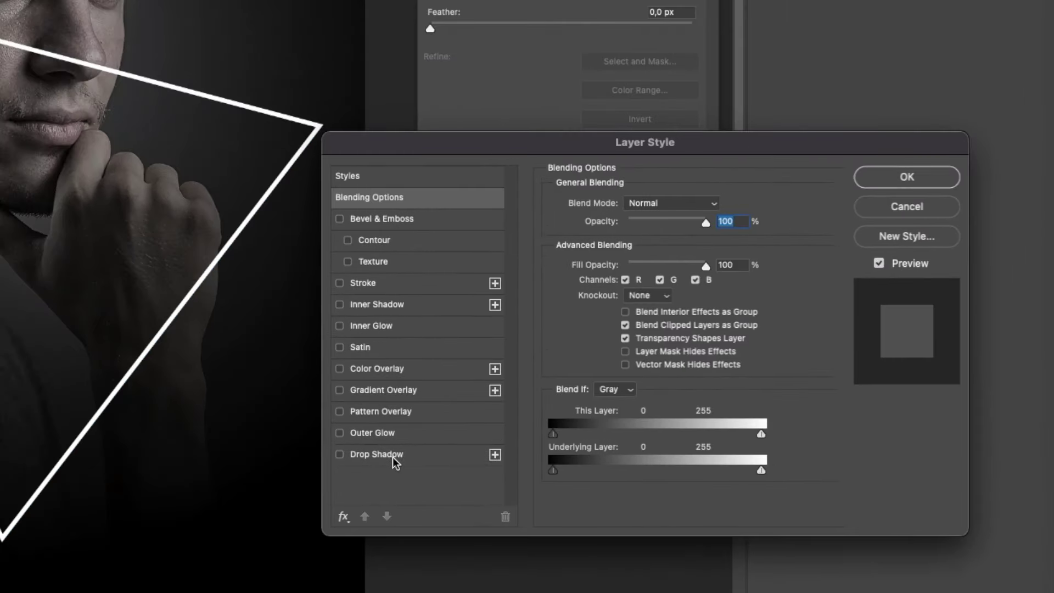
pyautogui.click(377, 454)
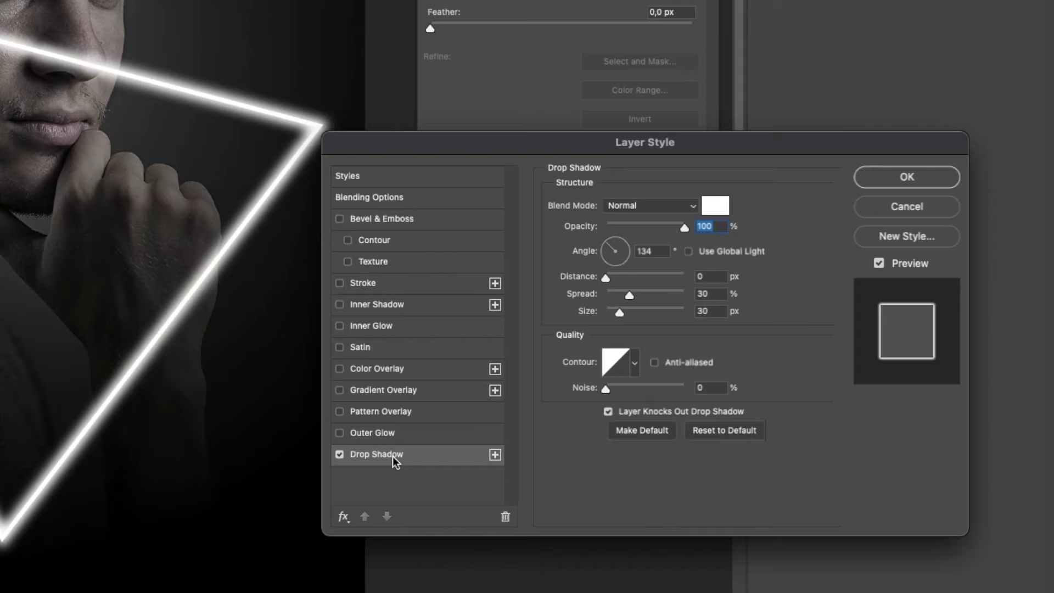
pyautogui.click(702, 276)
pyautogui.click(719, 293)
pyautogui.click(719, 312)
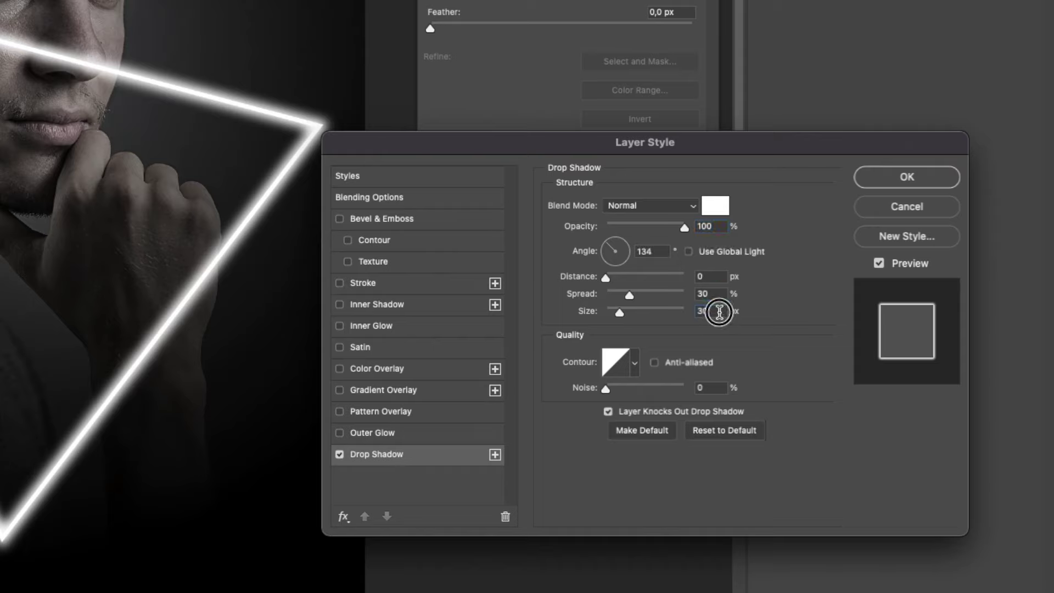
pyautogui.click(719, 387)
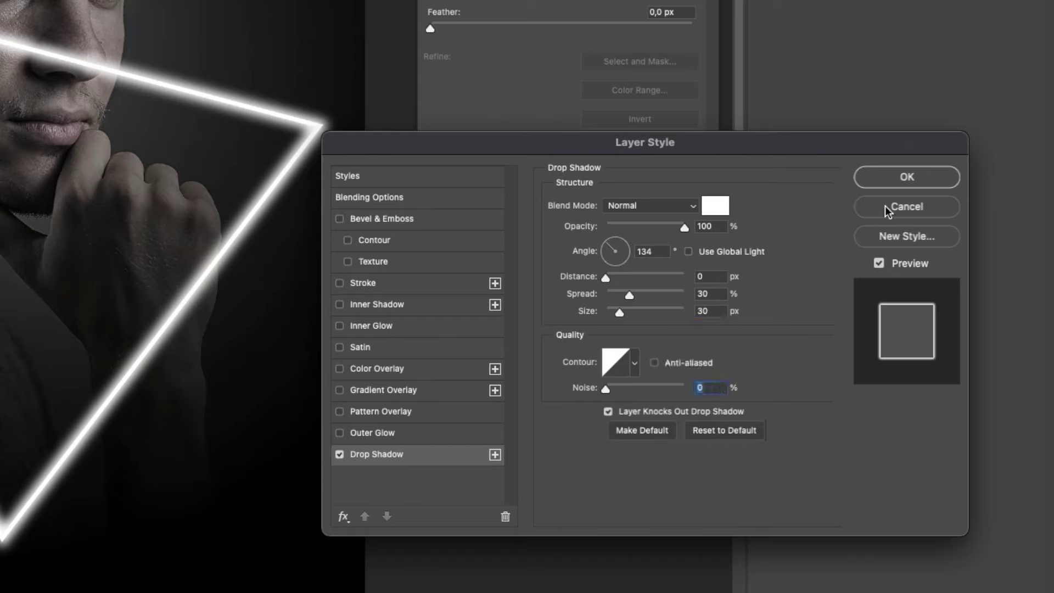
pyautogui.click(904, 181)
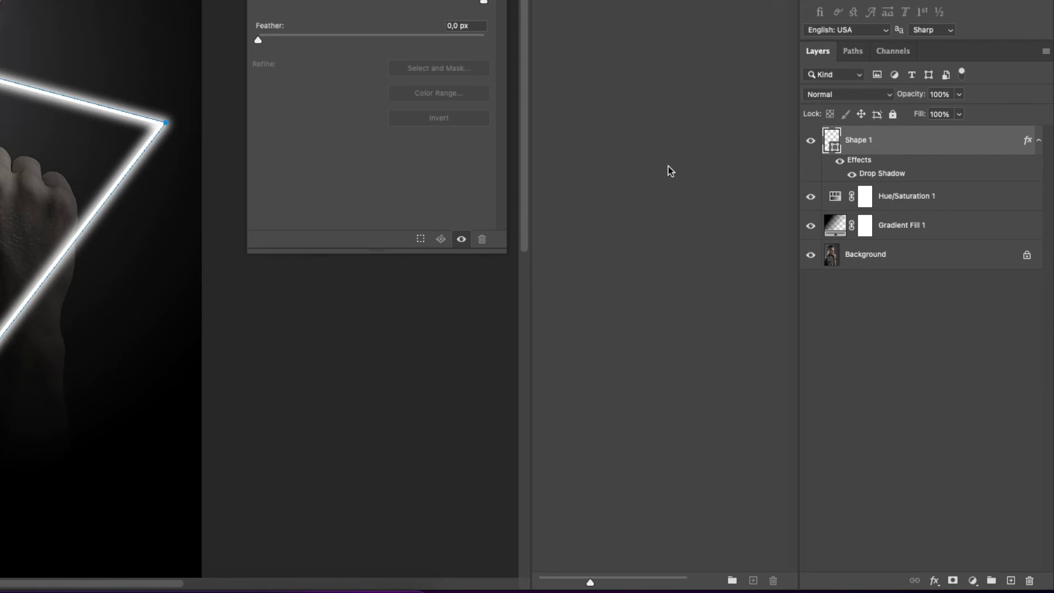
# Add a layer mask to Shape 1 and pick a 157 px Brush
pyautogui.click(952, 581)
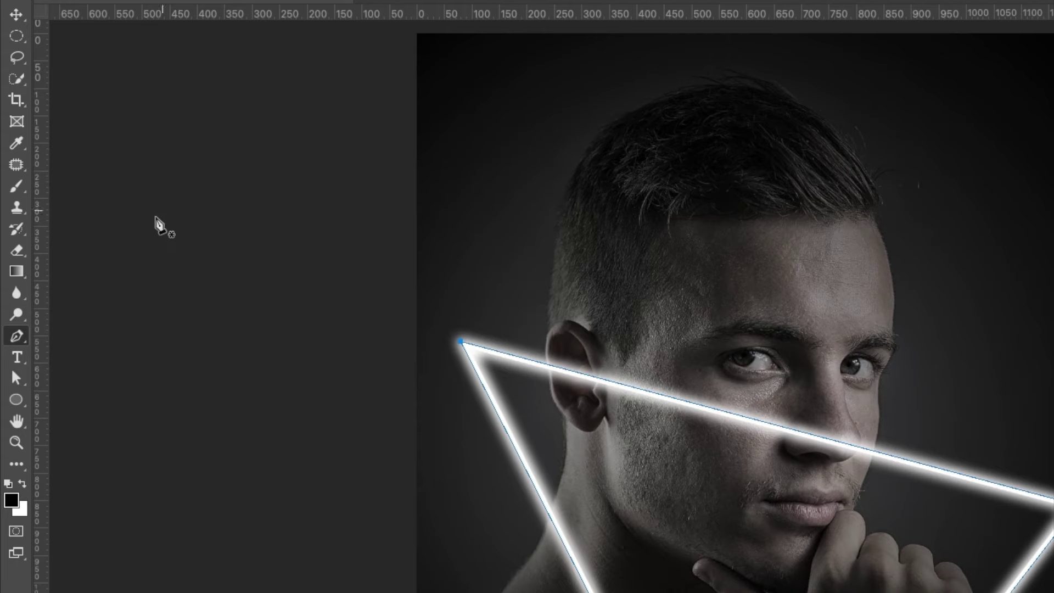
pyautogui.click(17, 188)
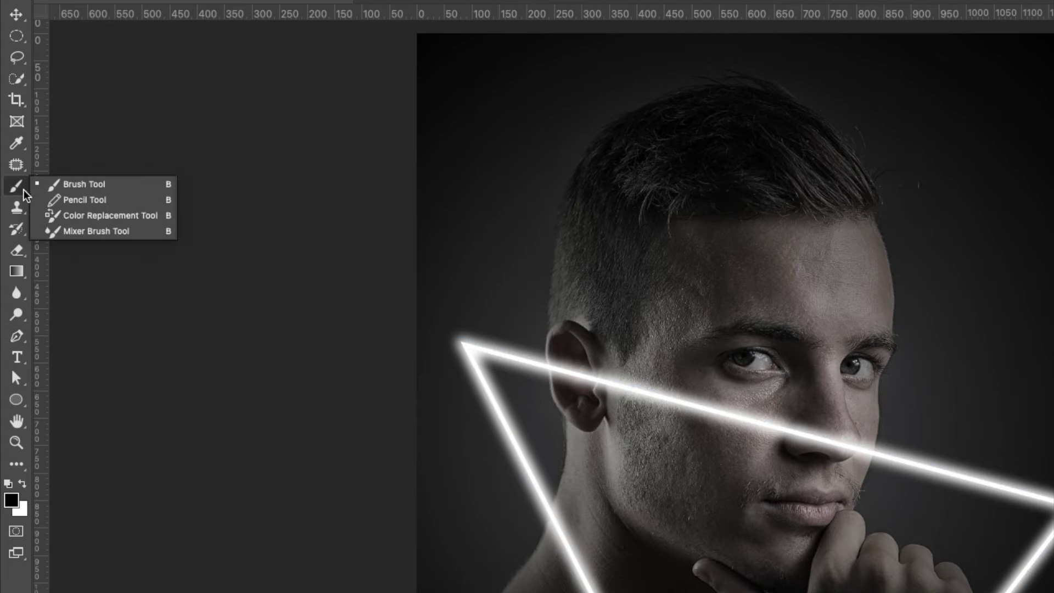
pyautogui.click(88, 185)
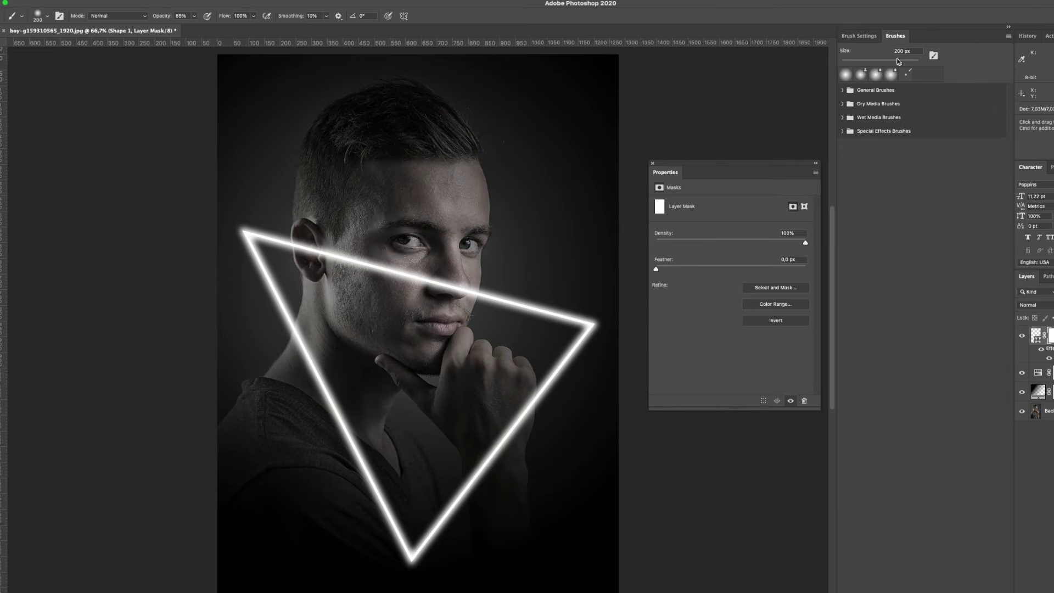
pyautogui.moveTo(900, 63); pyautogui.dragTo(896, 63)
pyautogui.moveTo(898, 65); pyautogui.dragTo(891, 64)
# Paint black at 100% opacity on the mask to hide the glow line near the ear and nose
pyautogui.moveTo(400, 278); pyautogui.dragTo(411, 269)
pyautogui.click(194, 16)
pyautogui.moveTo(196, 29); pyautogui.dragTo(221, 27)
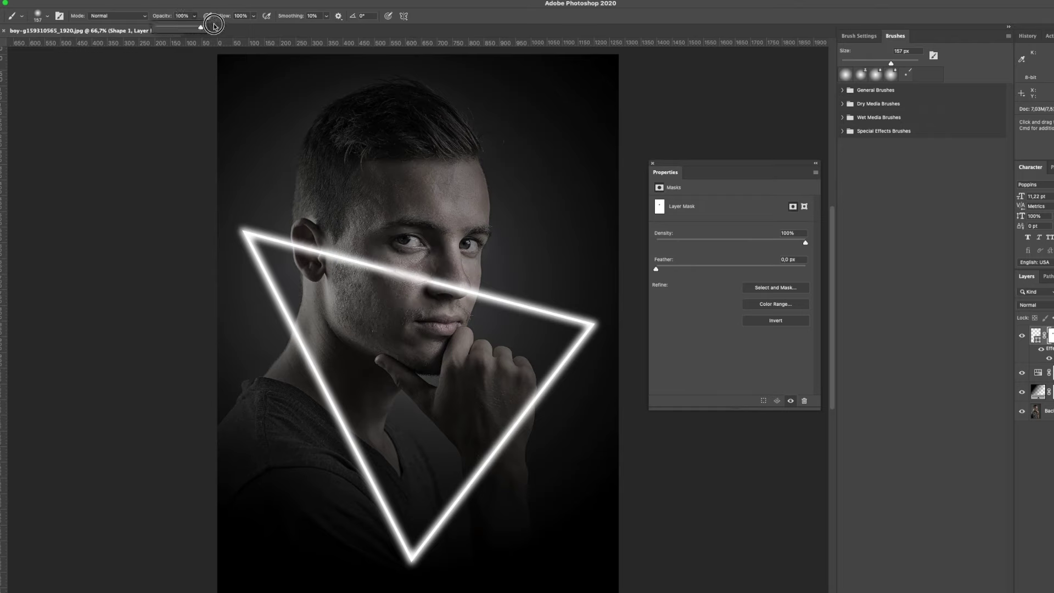
pyautogui.moveTo(387, 275)
pyautogui.mouseDown()
pyautogui.moveTo(427, 285)
pyautogui.moveTo(313, 247)
pyautogui.mouseUp()
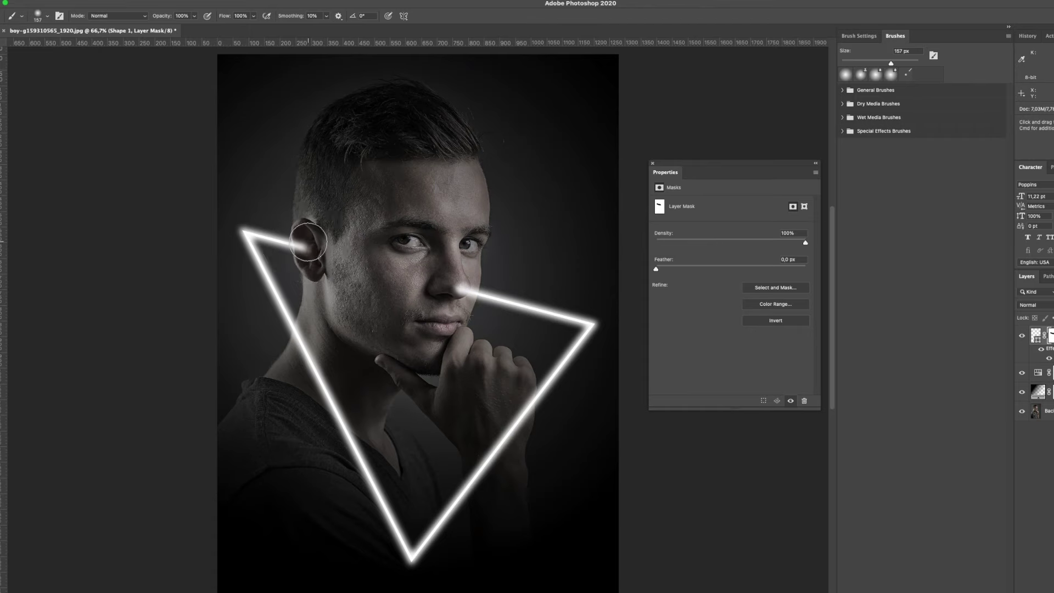
pyautogui.moveTo(313, 247); pyautogui.dragTo(302, 245)
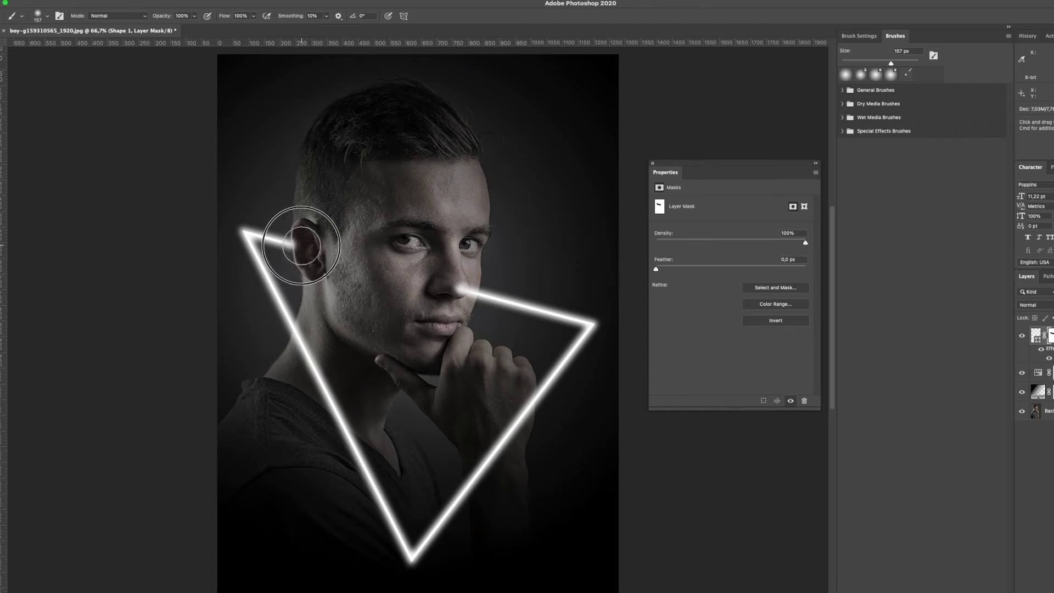
pyautogui.moveTo(482, 293)
pyautogui.mouseDown()
pyautogui.moveTo(468, 298)
pyautogui.moveTo(474, 291)
pyautogui.mouseUp()
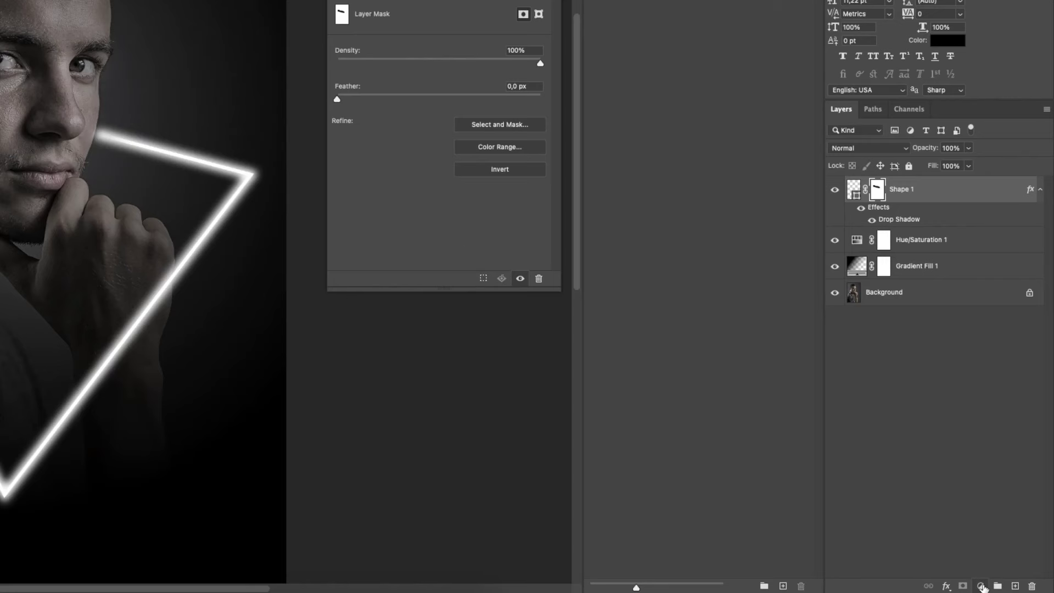
# Add a Gradient Fill layer and change its left colour stop to pink f81e70
pyautogui.click(981, 586)
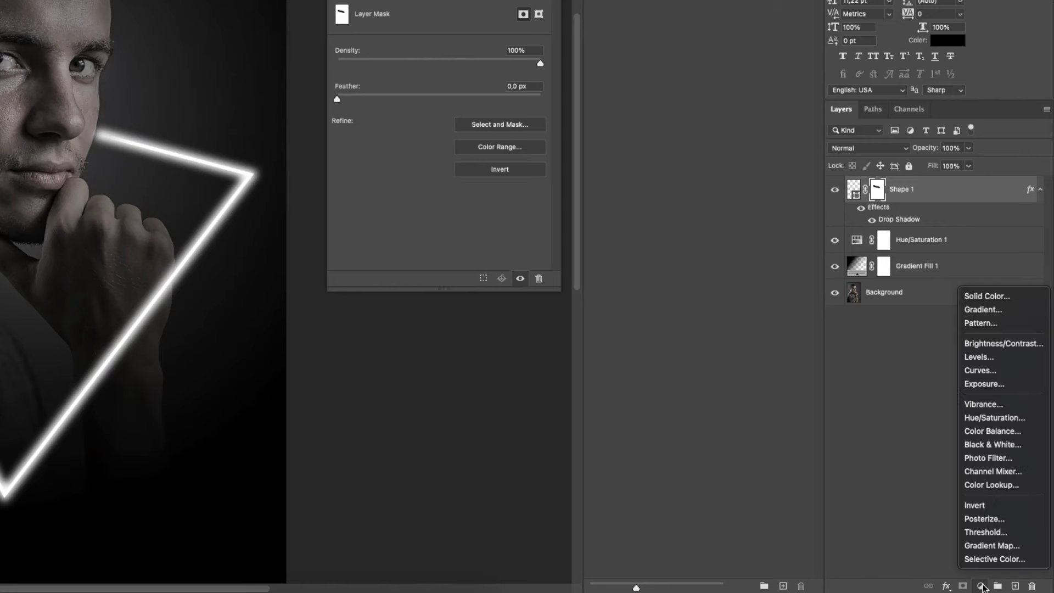
pyautogui.click(996, 310)
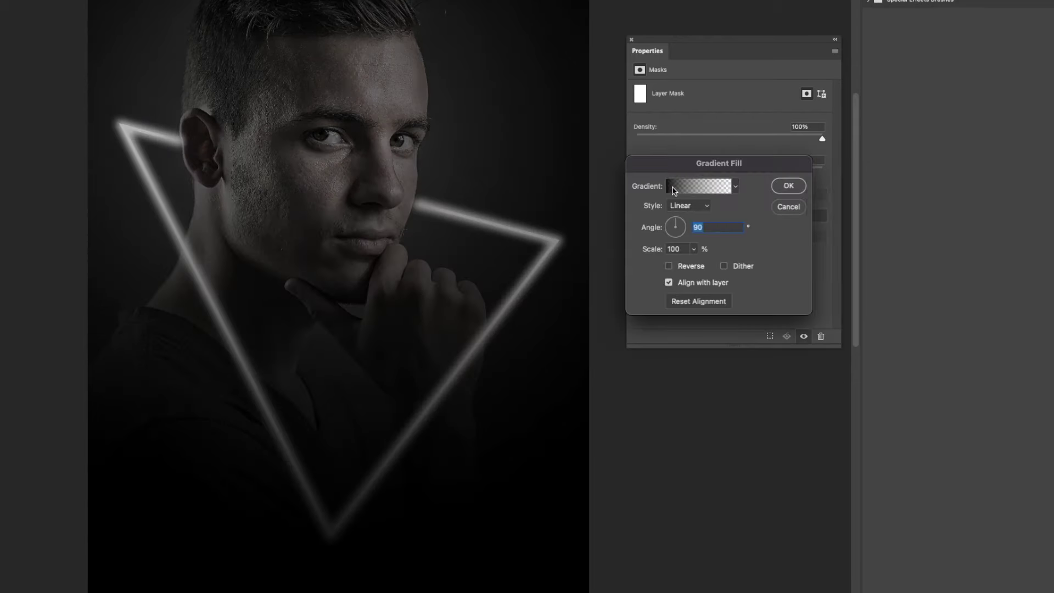
pyautogui.moveTo(681, 163); pyautogui.dragTo(525, 50)
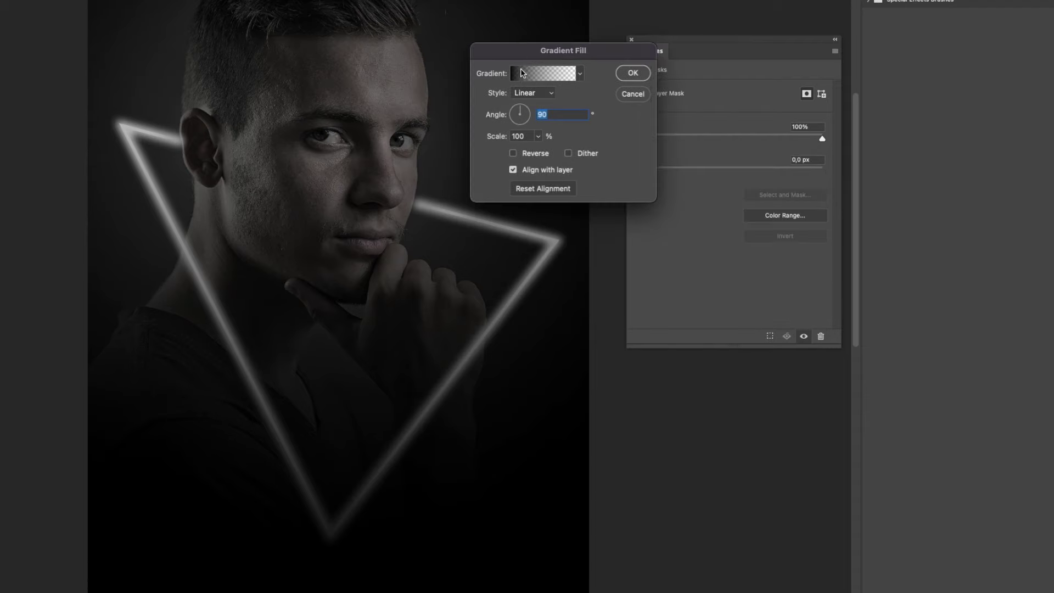
pyautogui.click(519, 74)
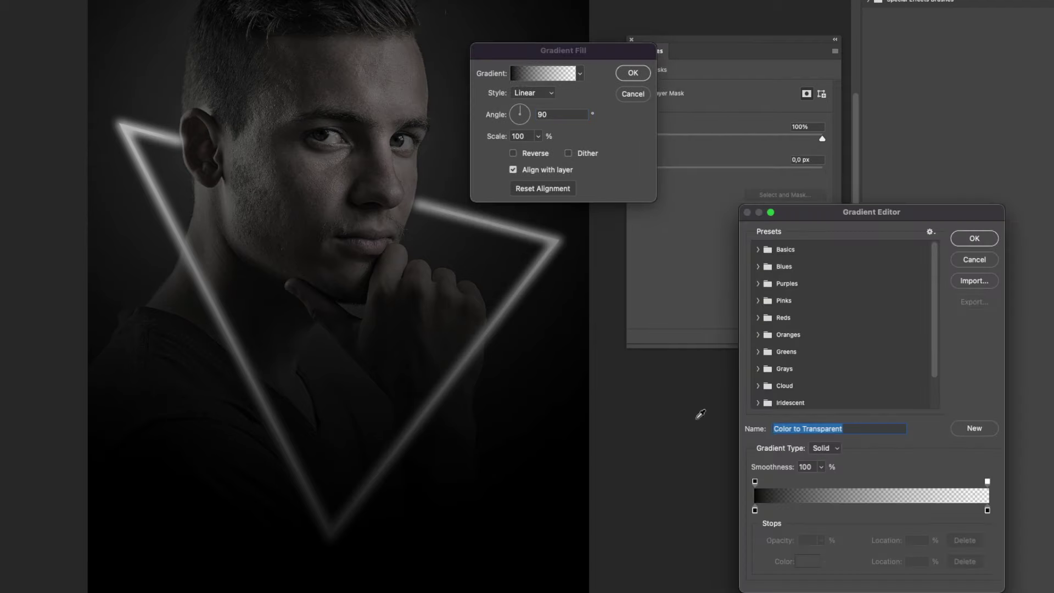
pyautogui.click(755, 509)
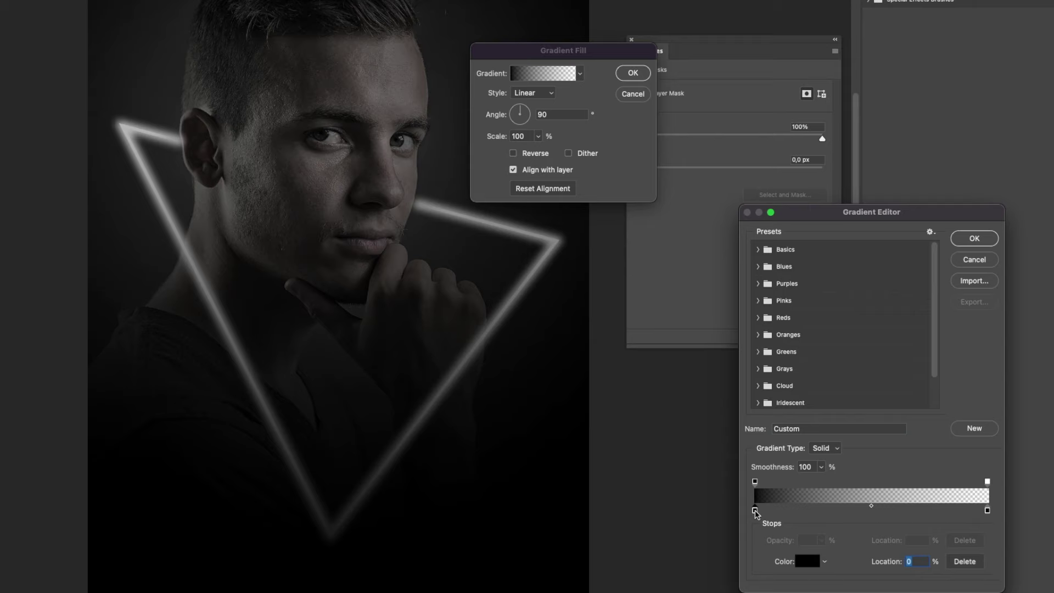
pyautogui.click(805, 562)
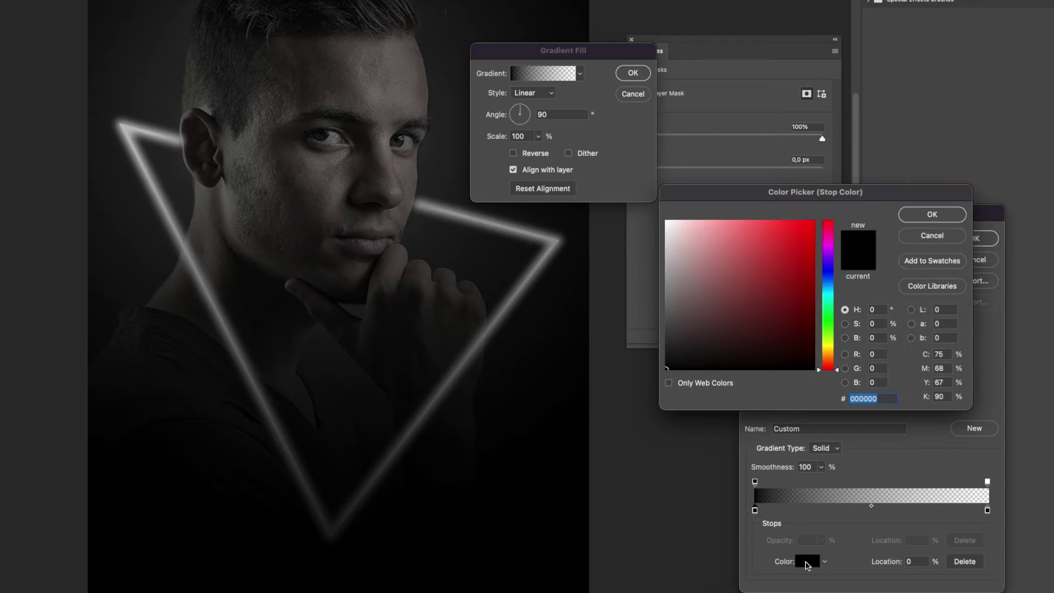
pyautogui.moveTo(789, 255)
pyautogui.mouseDown()
pyautogui.moveTo(793, 232)
pyautogui.moveTo(827, 237)
pyautogui.moveTo(797, 224)
pyautogui.mouseUp()
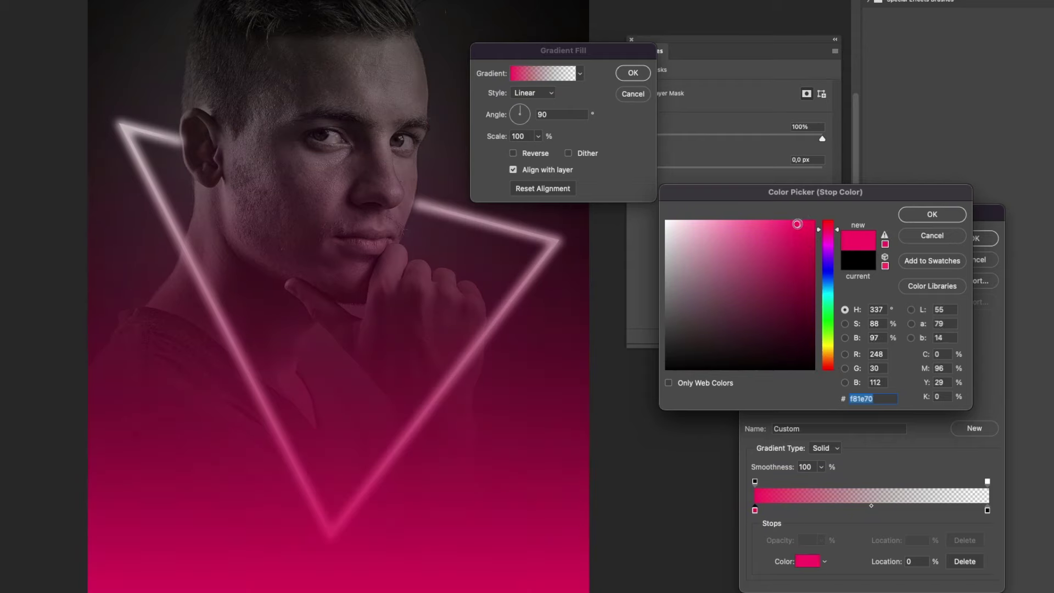
pyautogui.click(933, 216)
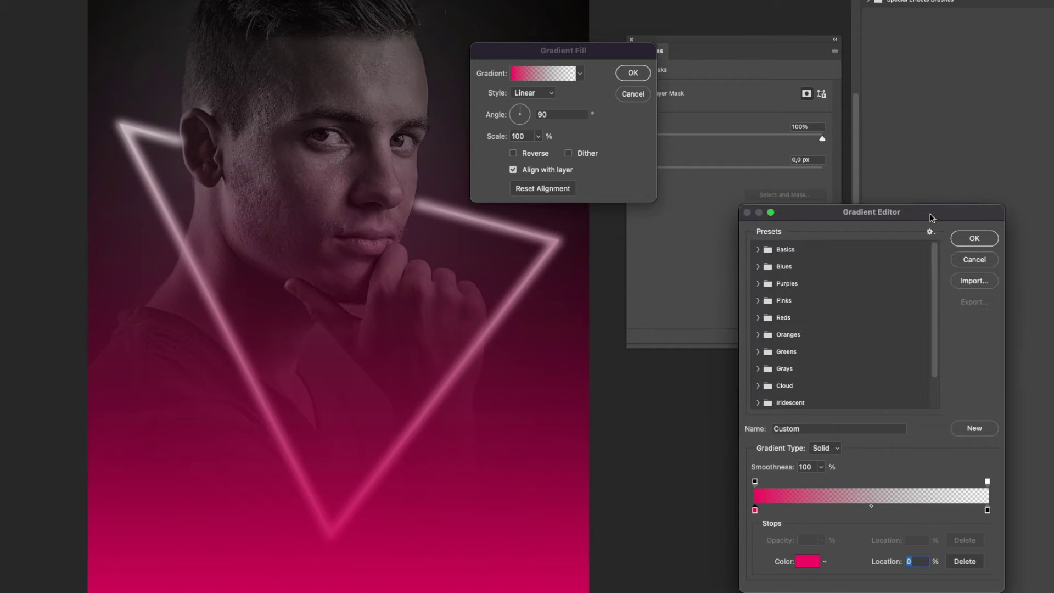
# Accept the pink gradient, set its Angle to 0°, and confirm Gradient Fill 2
pyautogui.moveTo(932, 218); pyautogui.dragTo(837, 172)
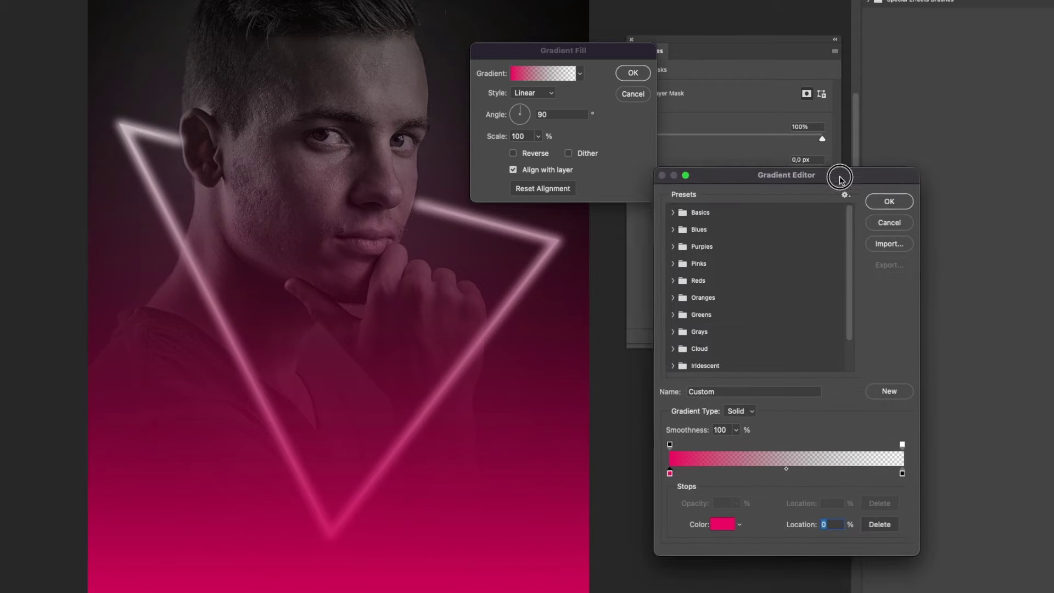
pyautogui.click(880, 193)
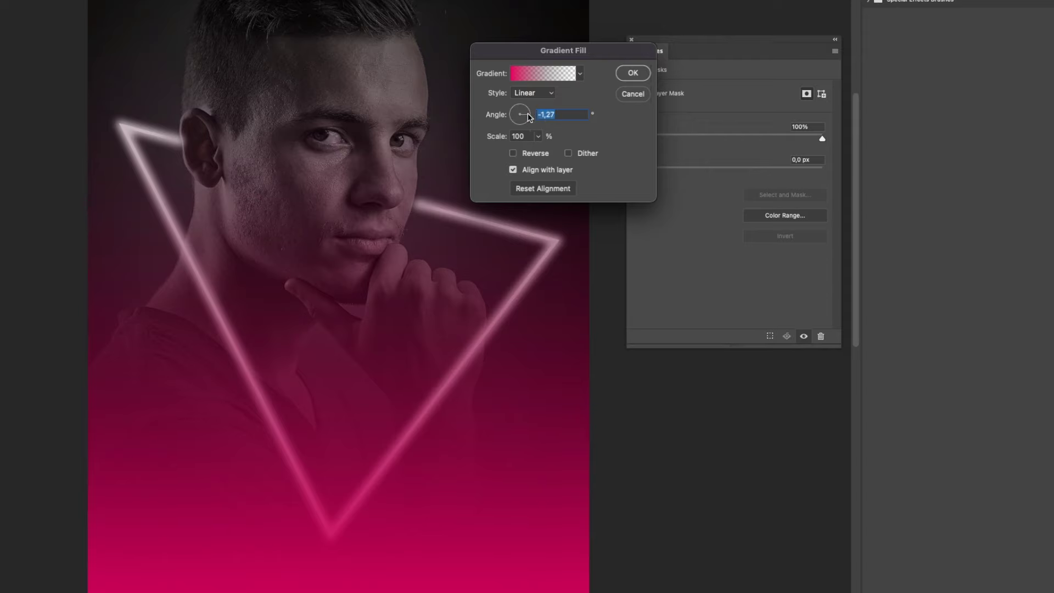
pyautogui.moveTo(520, 111); pyautogui.dragTo(532, 115)
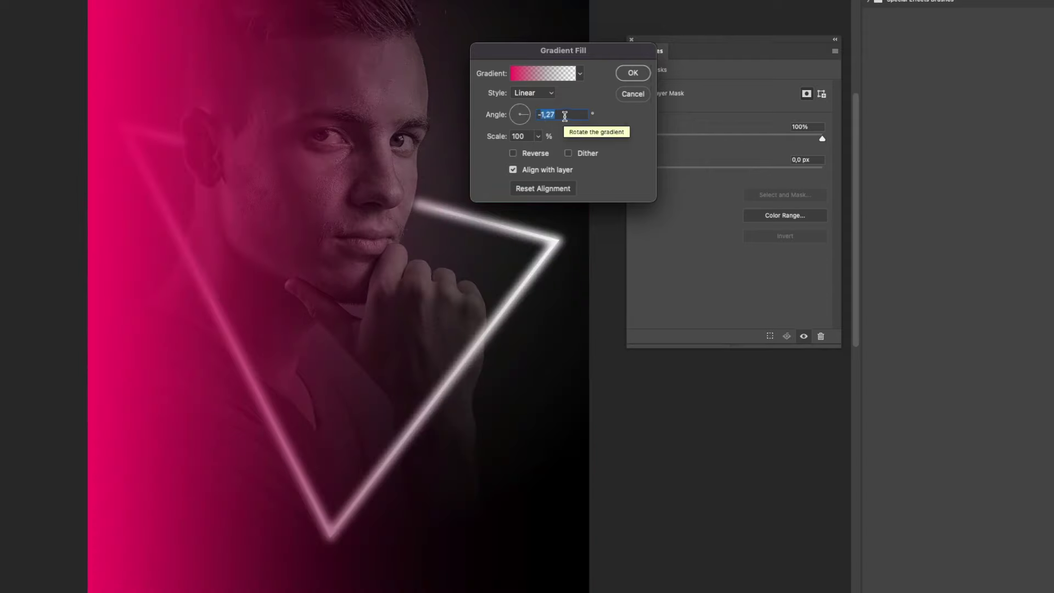
pyautogui.write('-0')
pyautogui.click(632, 73)
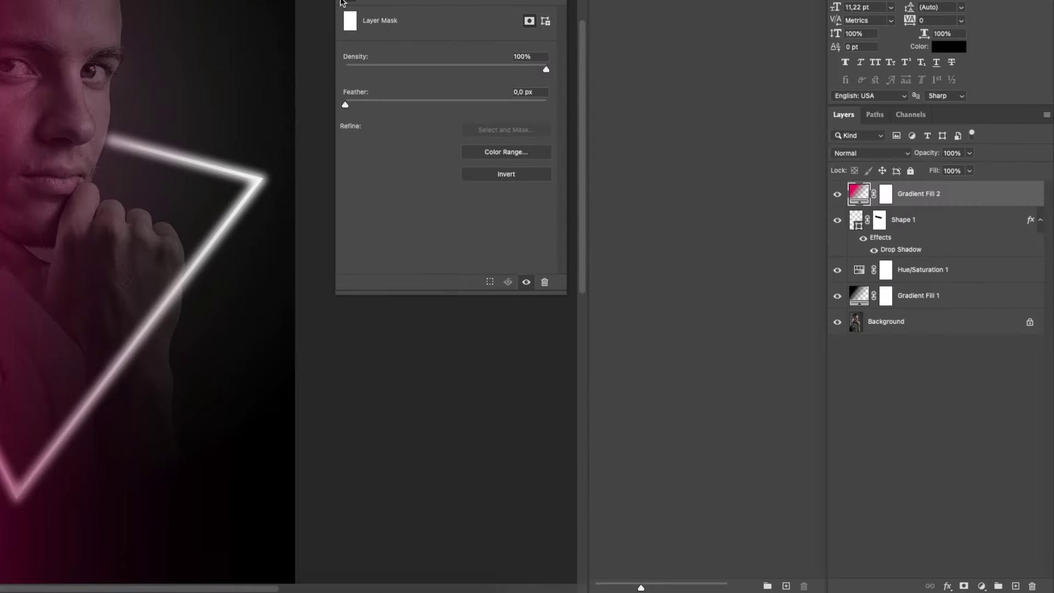
# Switch Gradient Fill 2's blend mode from Normal to Color
pyautogui.click(905, 155)
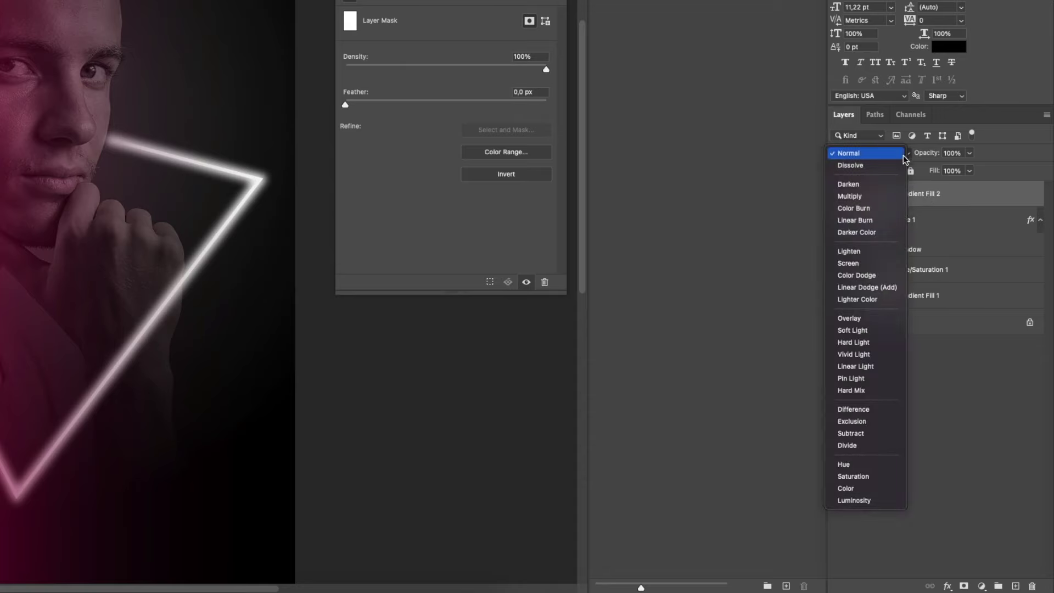
pyautogui.click(852, 493)
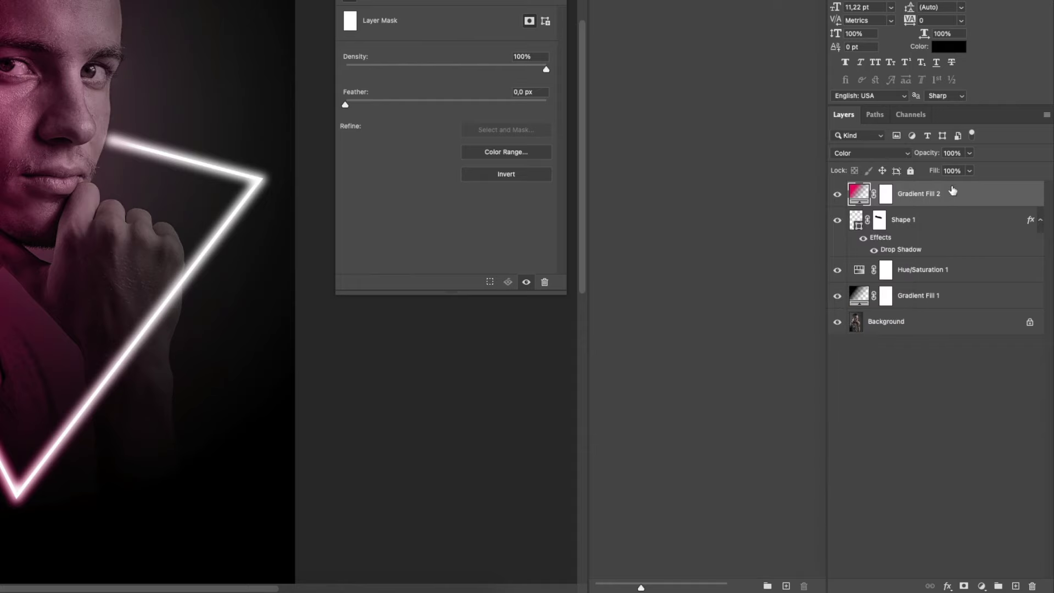
# Duplicate Gradient Fill 2 and set the copy's gradient angle to 180°
pyautogui.rightClick(921, 196)
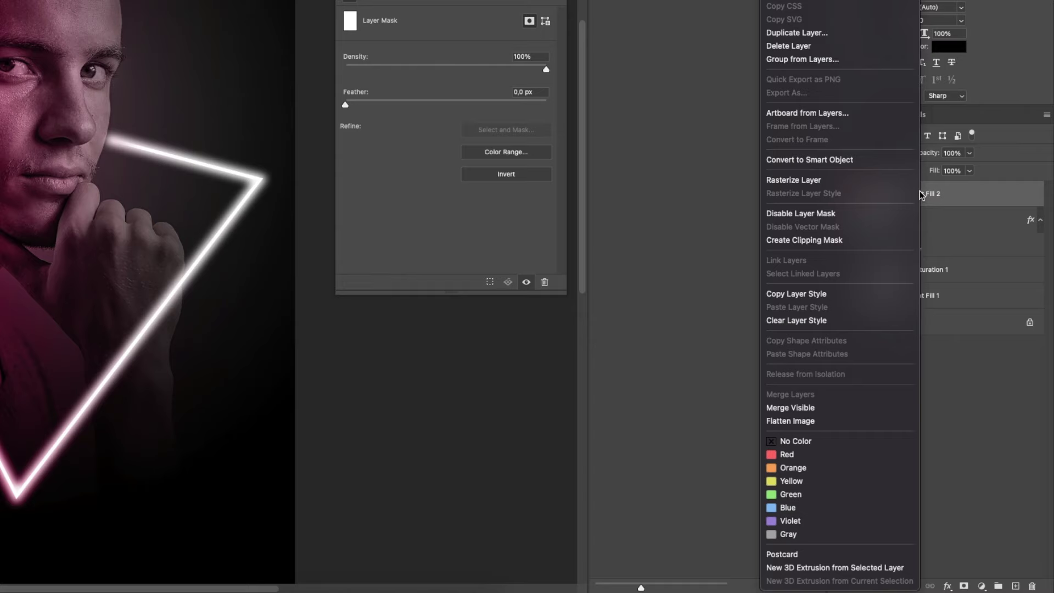
pyautogui.click(818, 36)
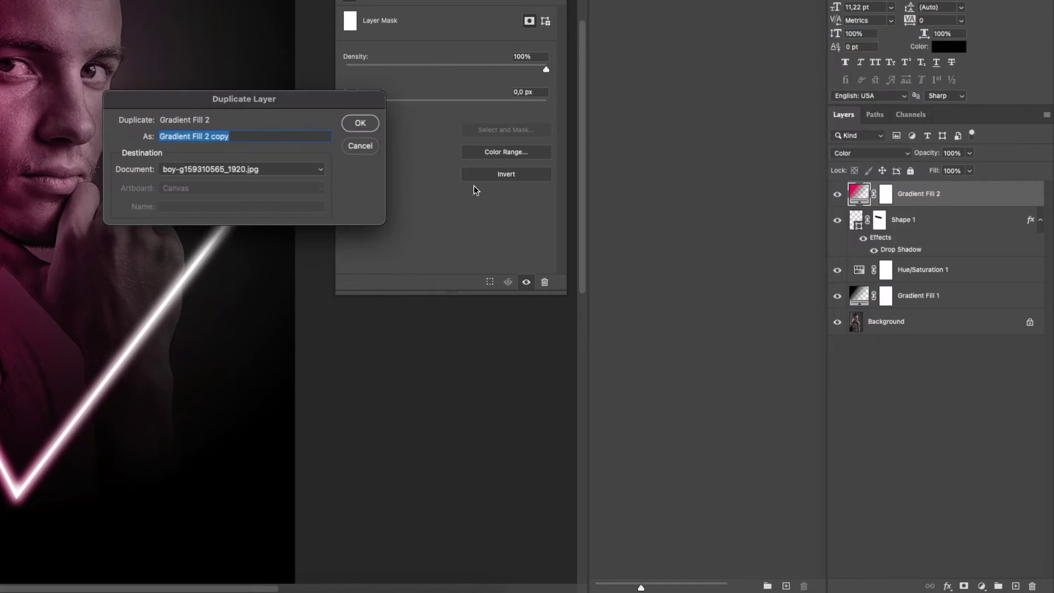
pyautogui.click(358, 128)
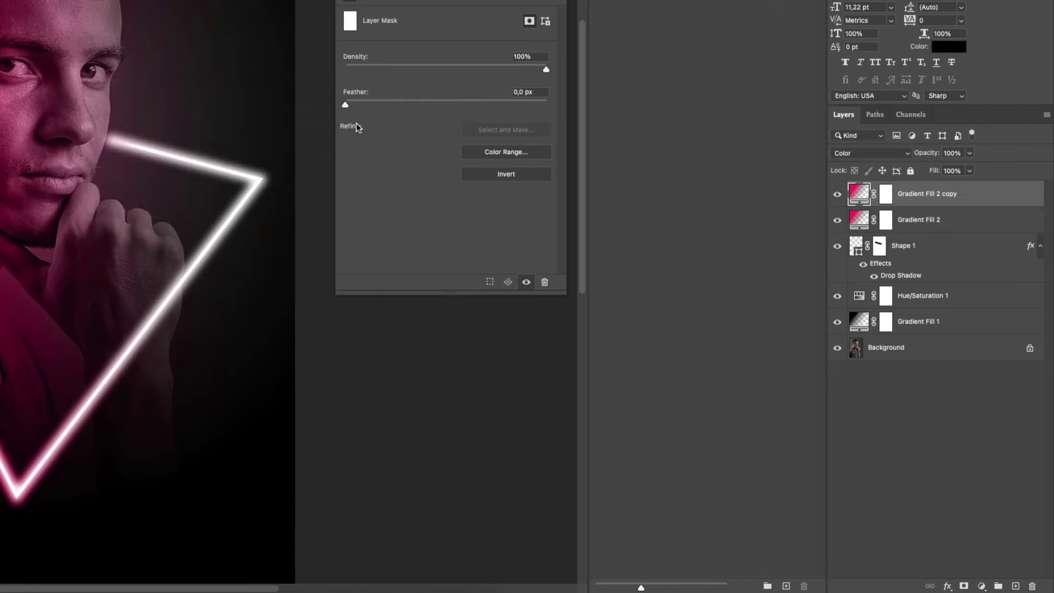
pyautogui.doubleClick(858, 193)
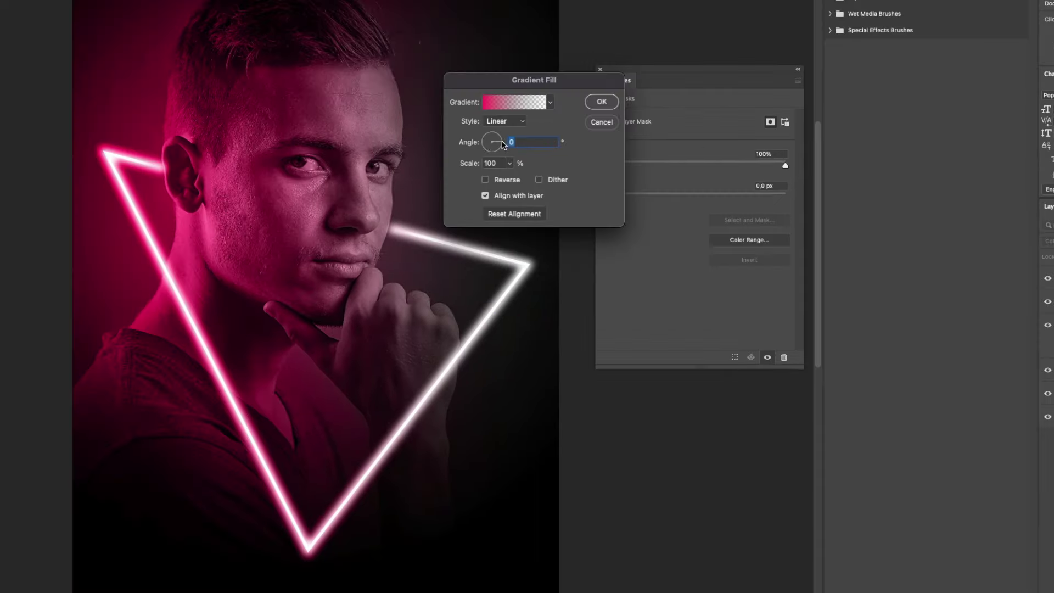
pyautogui.moveTo(504, 145); pyautogui.dragTo(486, 144)
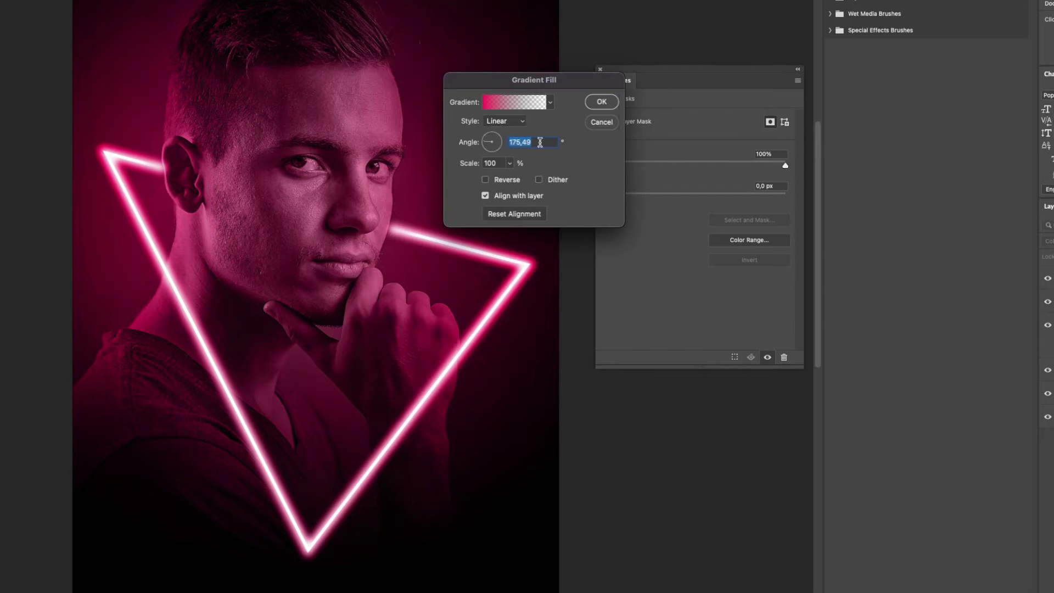
pyautogui.write('180')
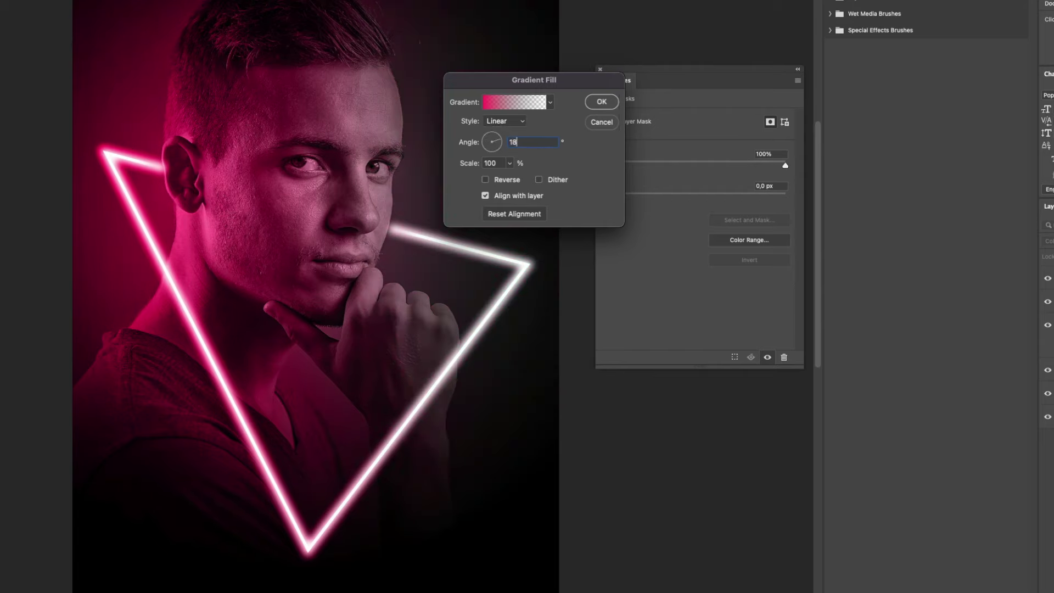
# Change the copy's starting colour stop to cyan 1ec2f8 and apply the gradient fill
pyautogui.click(524, 102)
pyautogui.click(628, 482)
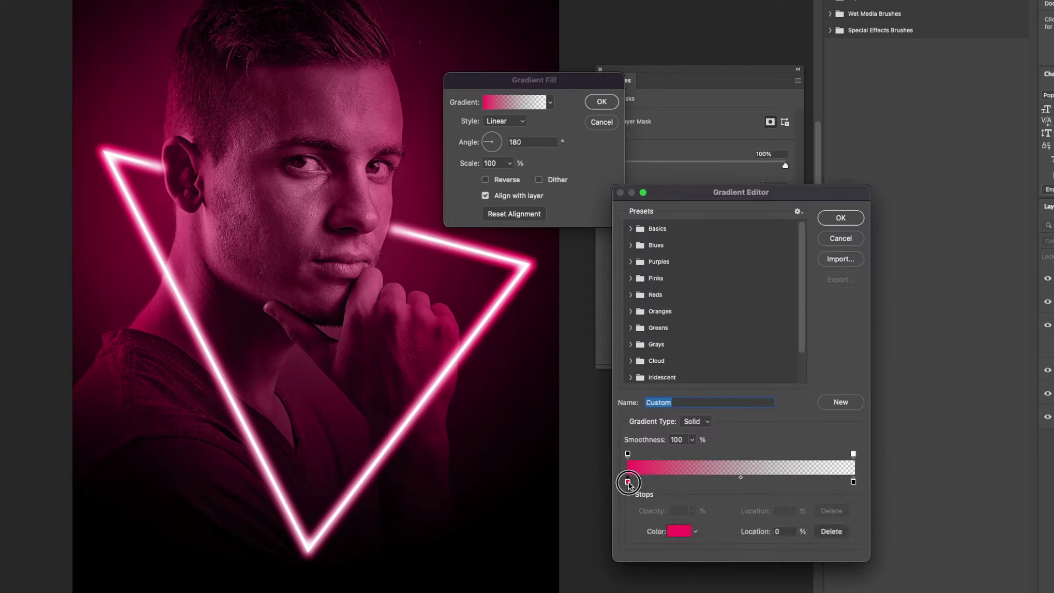
pyautogui.click(678, 532)
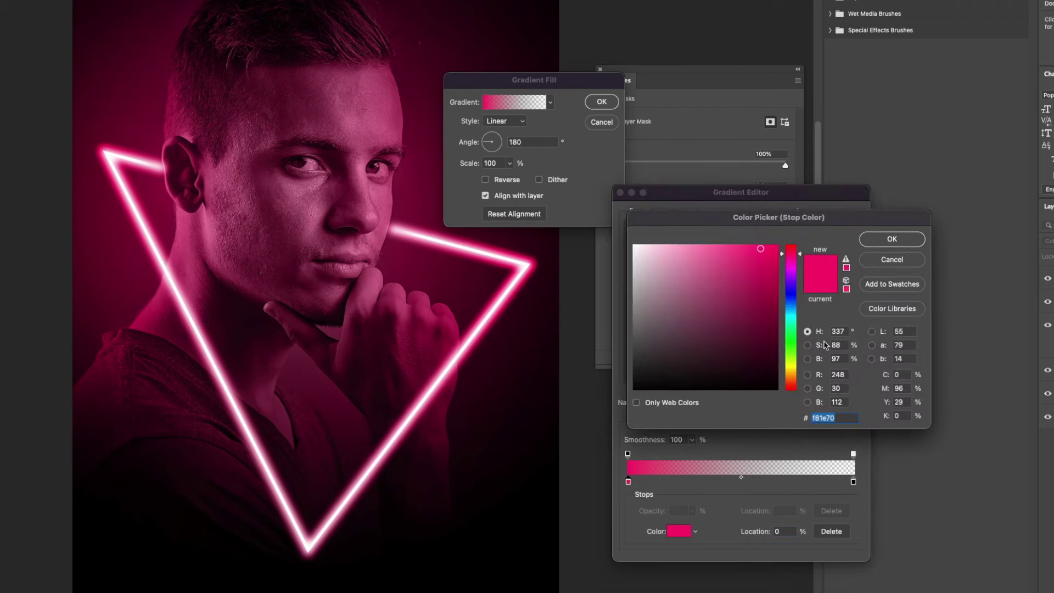
pyautogui.moveTo(793, 255); pyautogui.dragTo(803, 313)
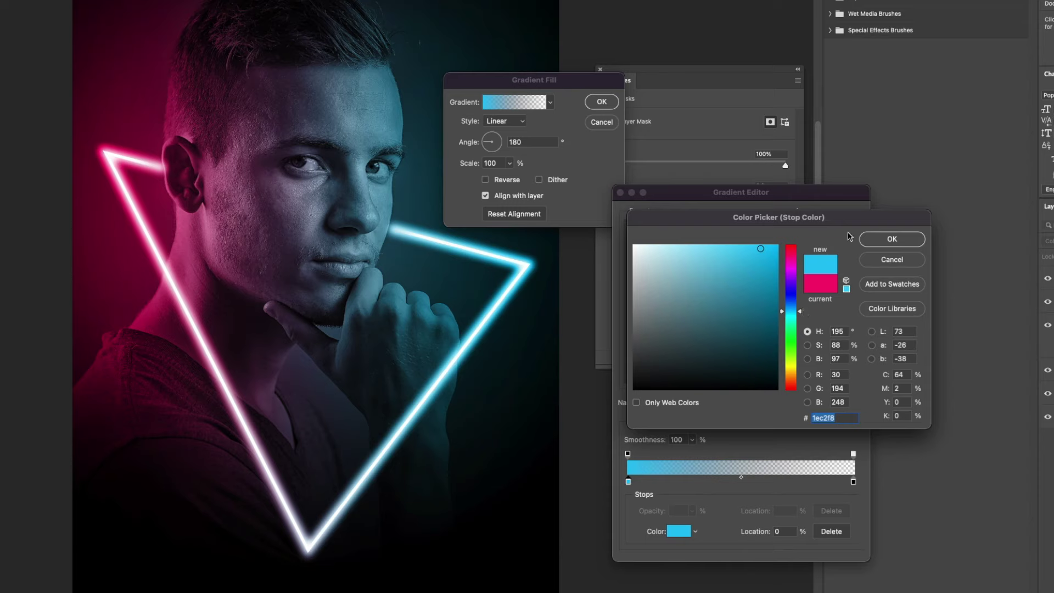
pyautogui.click(889, 239)
pyautogui.click(844, 221)
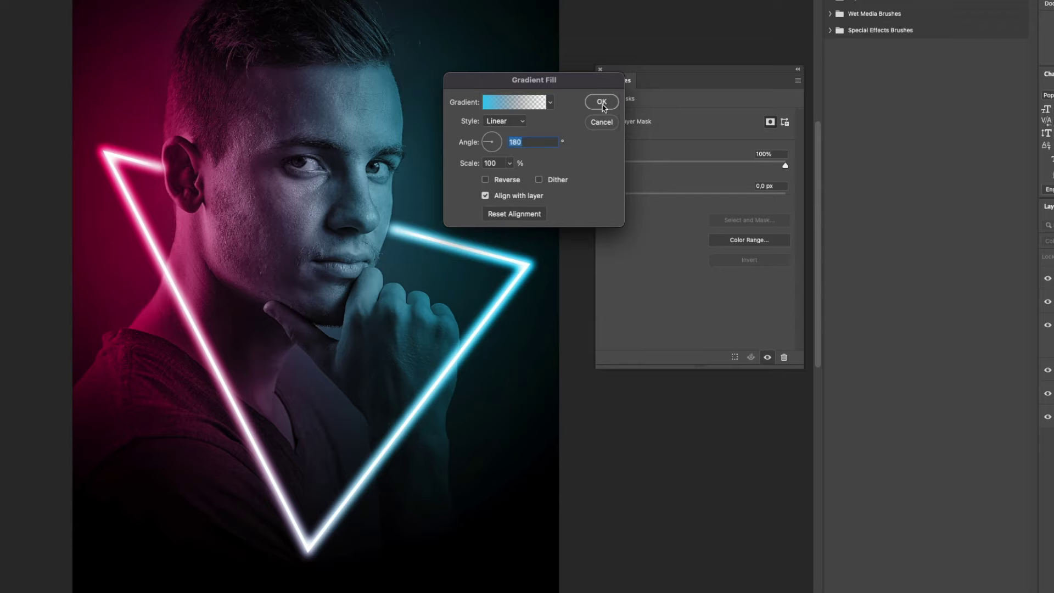
pyautogui.click(602, 103)
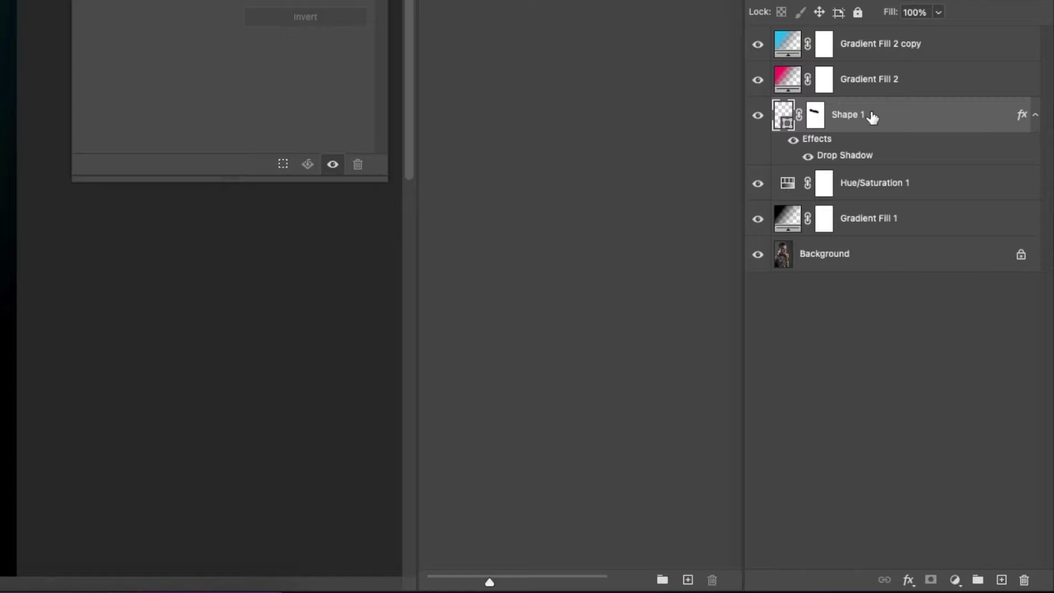
# Add a new layer and set up the Brush with white as the foreground colour
pyautogui.click(1000, 582)
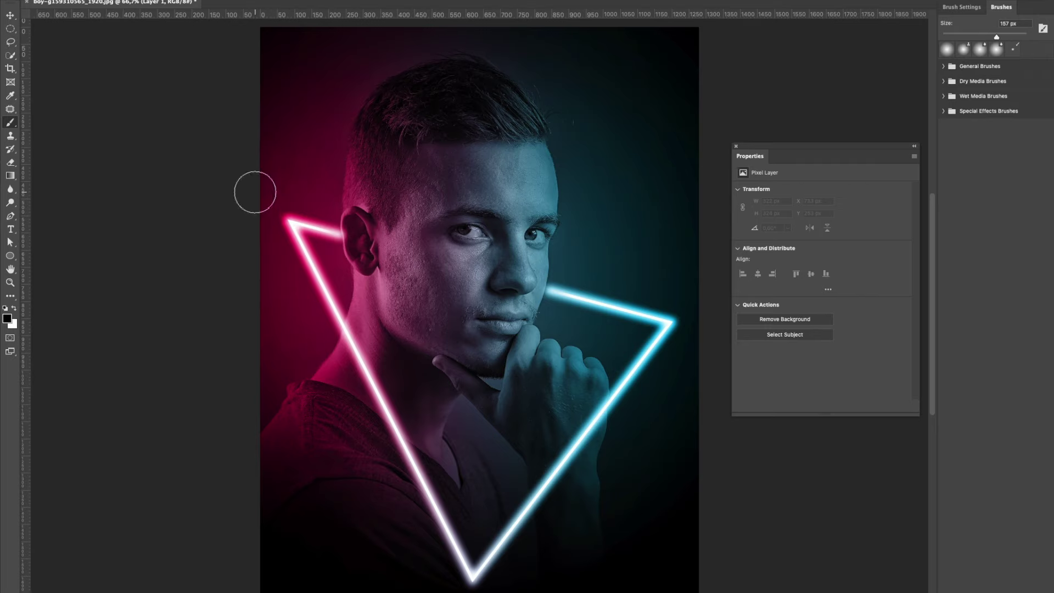
pyautogui.click(10, 123)
pyautogui.click(50, 121)
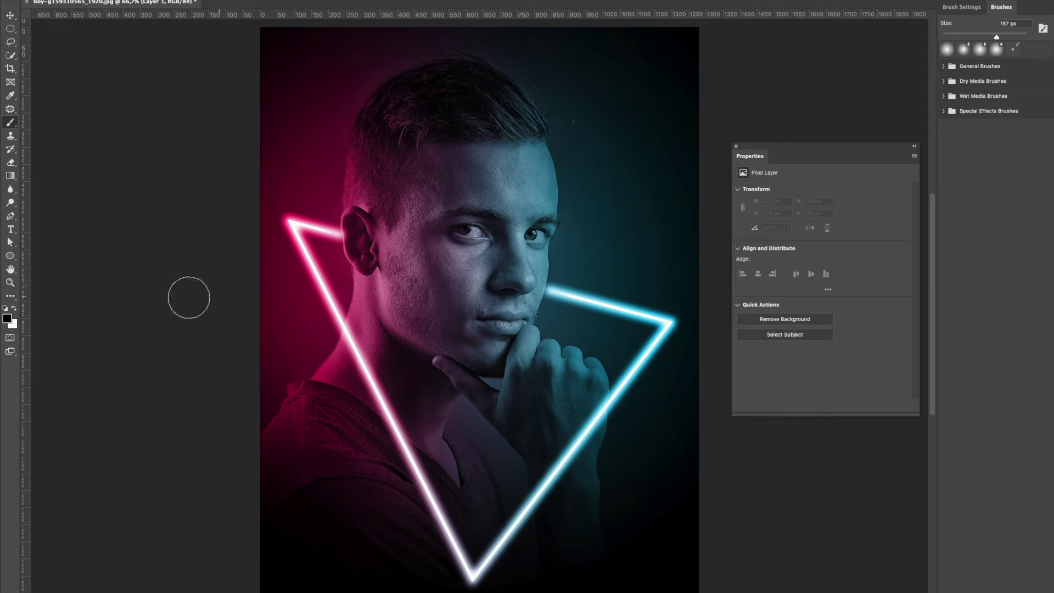
pyautogui.click(8, 319)
pyautogui.click(767, 305)
pyautogui.click(999, 300)
# Paint white glow spots at the nose and ear corners, reset colours, and add Layer 2 above Background
pyautogui.click(546, 286)
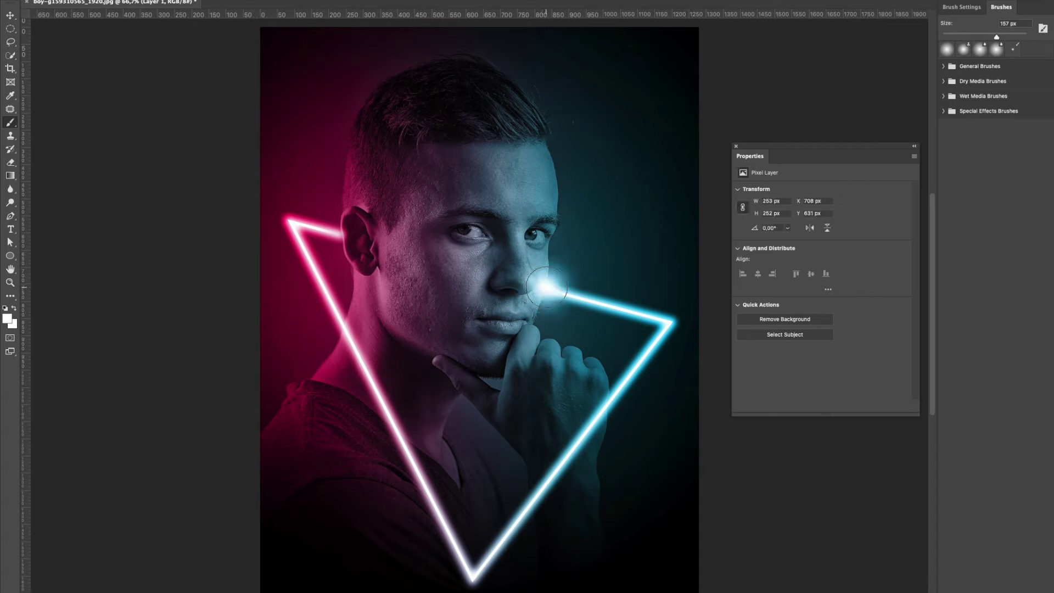
pyautogui.click(344, 233)
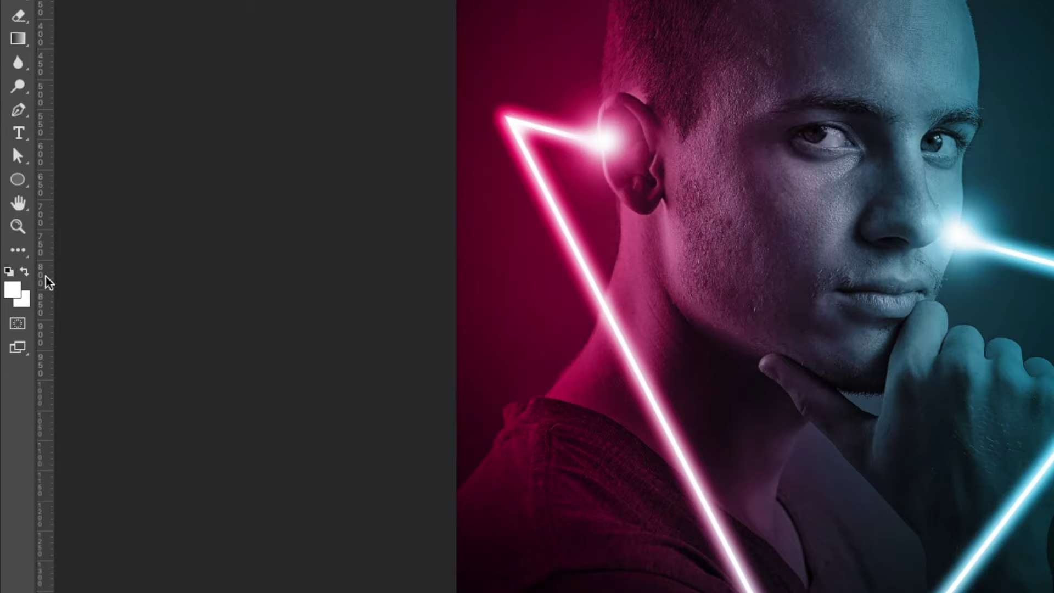
pyautogui.click(9, 273)
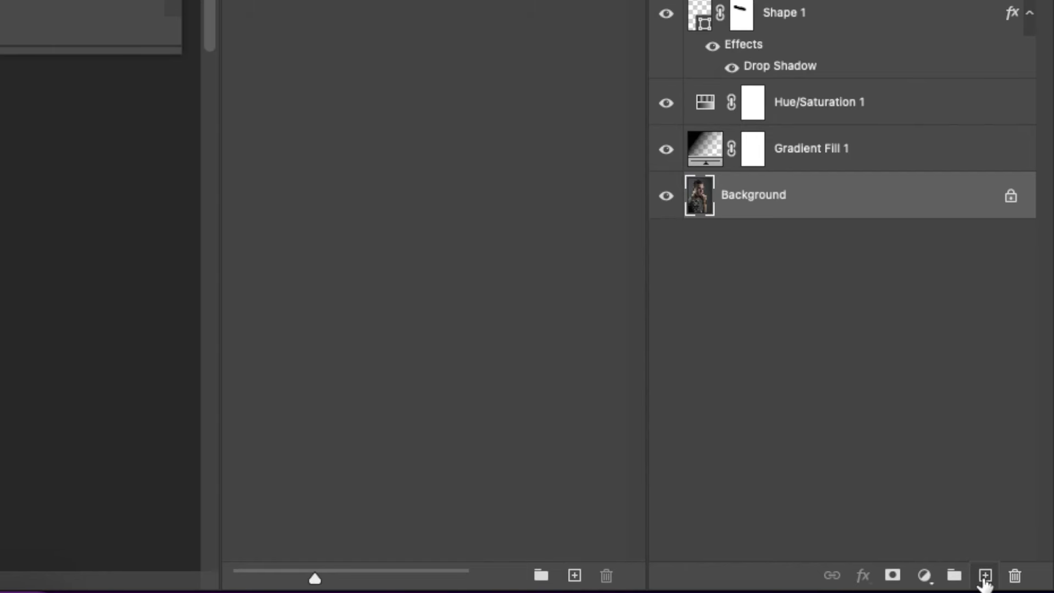
pyautogui.click(985, 576)
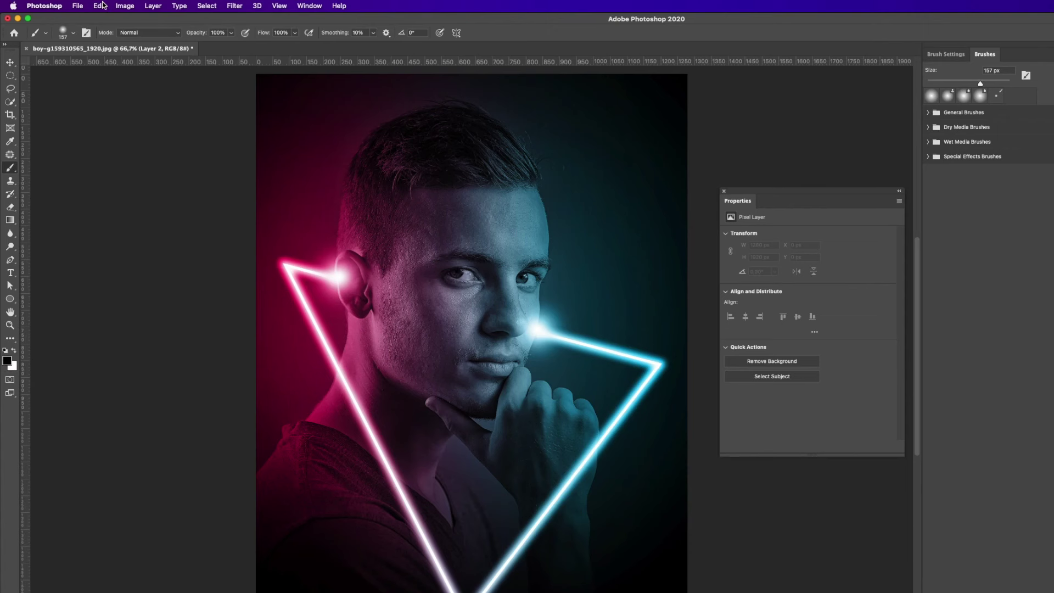
# Fill Layer 2 with solid black using Edit > Fill
pyautogui.click(100, 5)
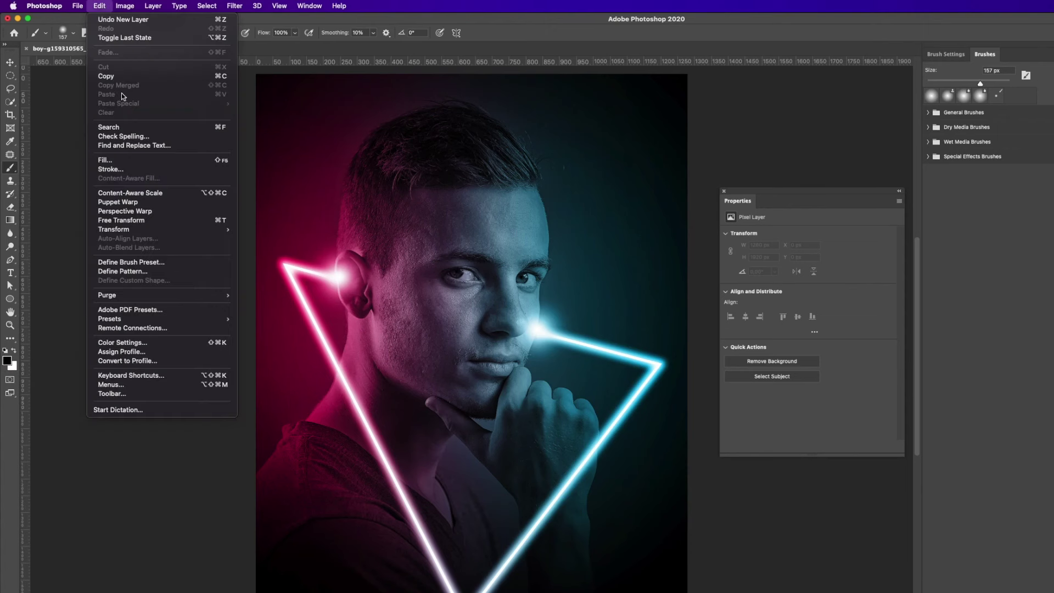
pyautogui.click(133, 164)
pyautogui.click(389, 175)
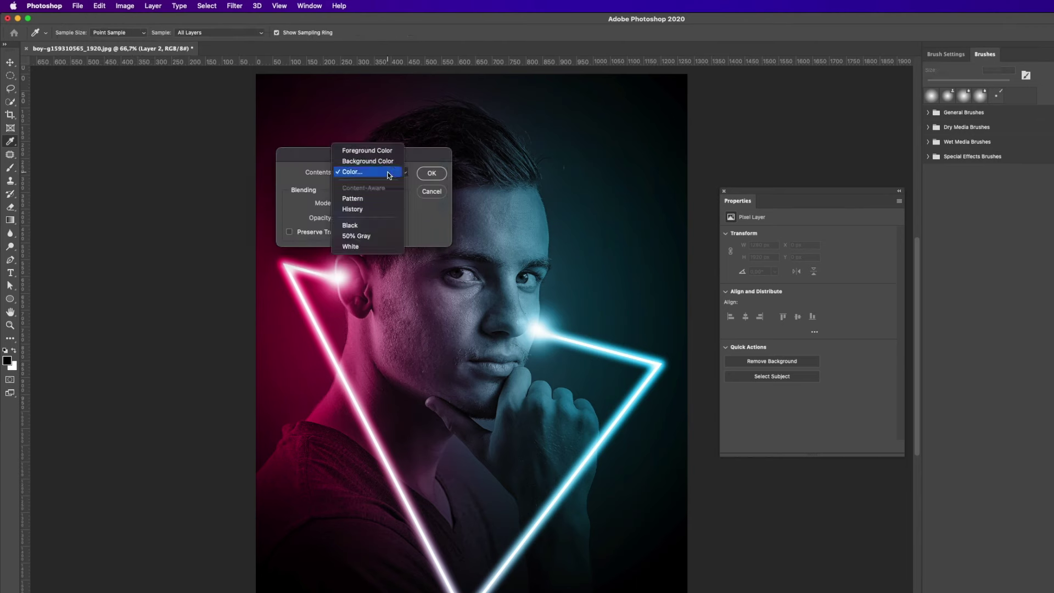
pyautogui.click(375, 174)
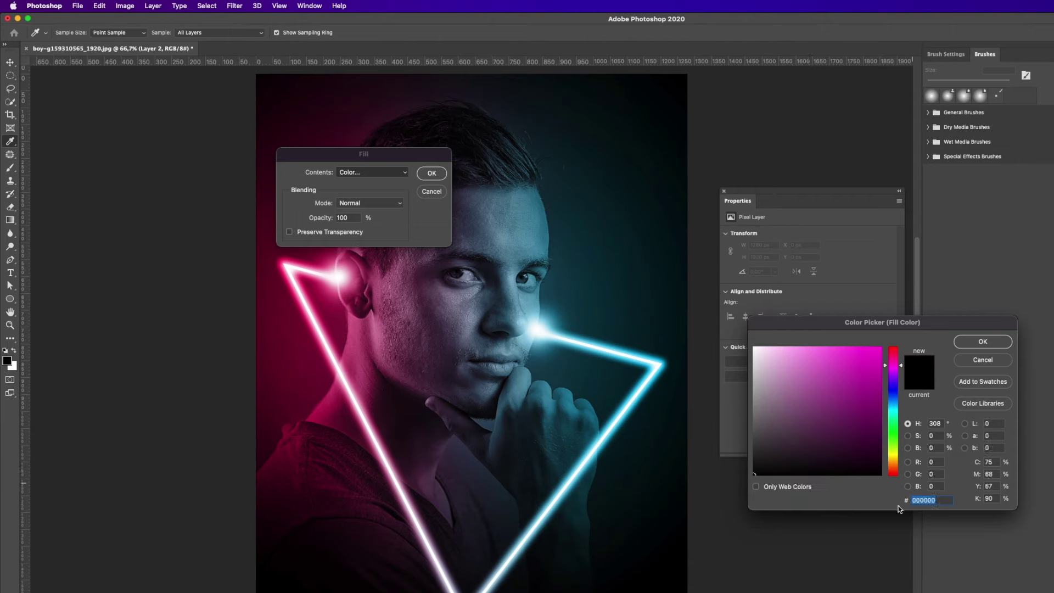
pyautogui.click(982, 341)
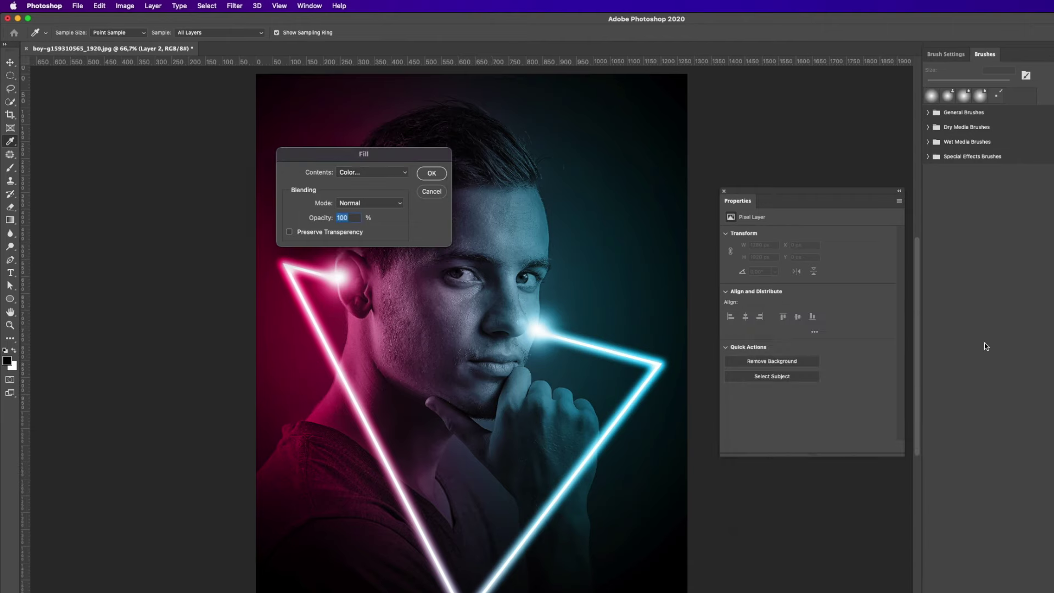
pyautogui.click(432, 173)
pyautogui.press('b')
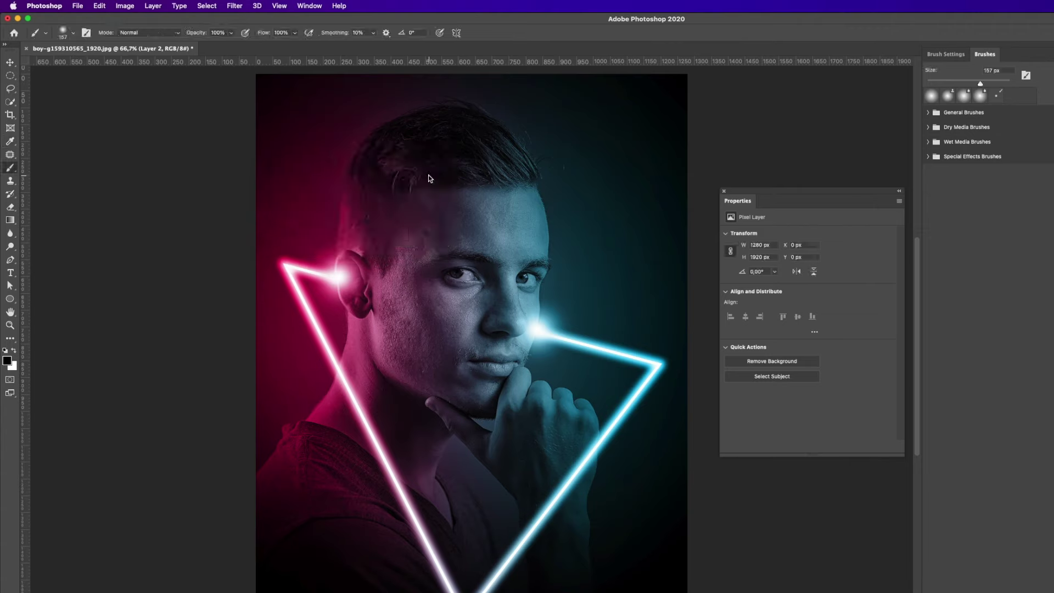
# Render Difference Clouds on the black layer and set its blend mode to Screen
pyautogui.click(241, 10)
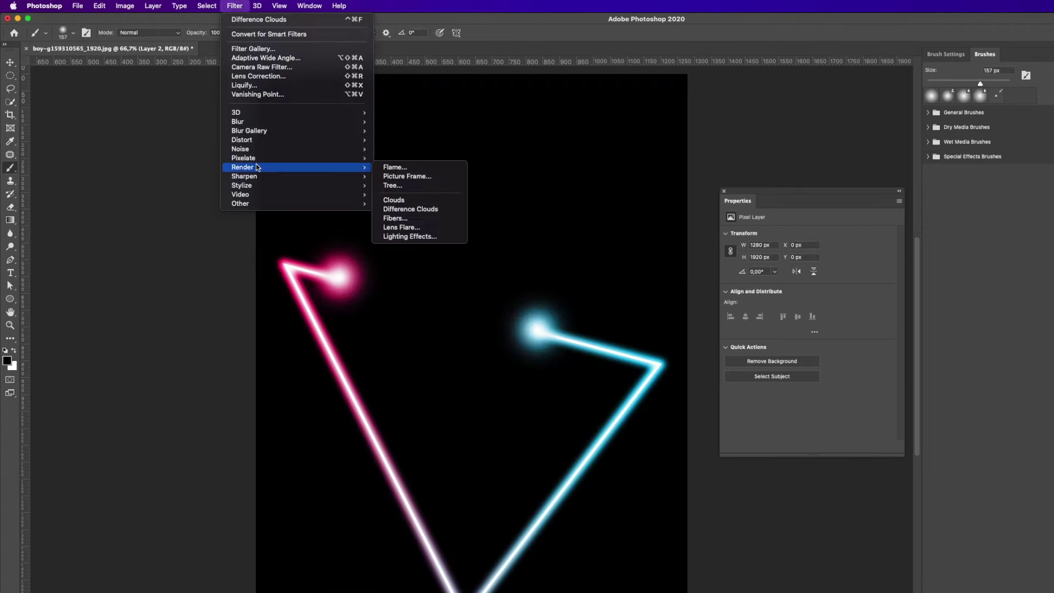
pyautogui.click(442, 217)
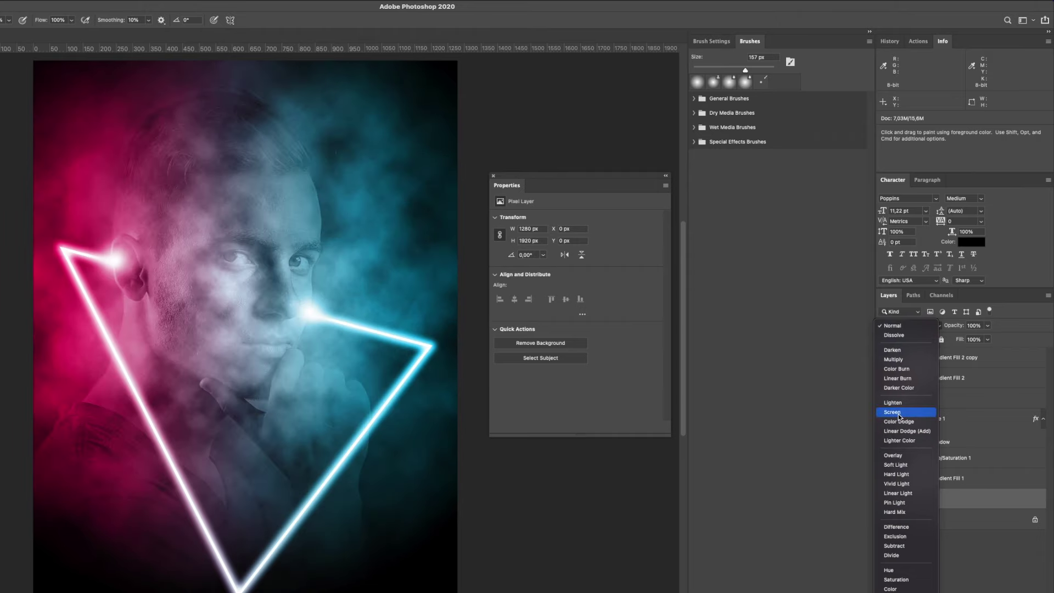
pyautogui.click(899, 413)
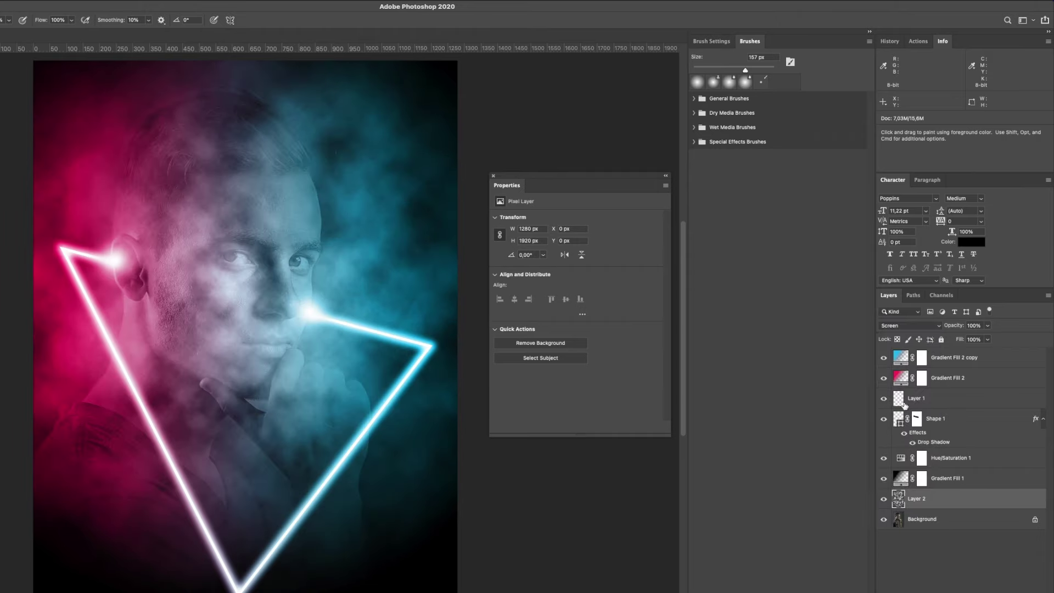
pyautogui.click(988, 326)
# Lower Layer 2's smoke to about 37% opacity and mask it away from the face
pyautogui.moveTo(983, 338); pyautogui.dragTo(956, 338)
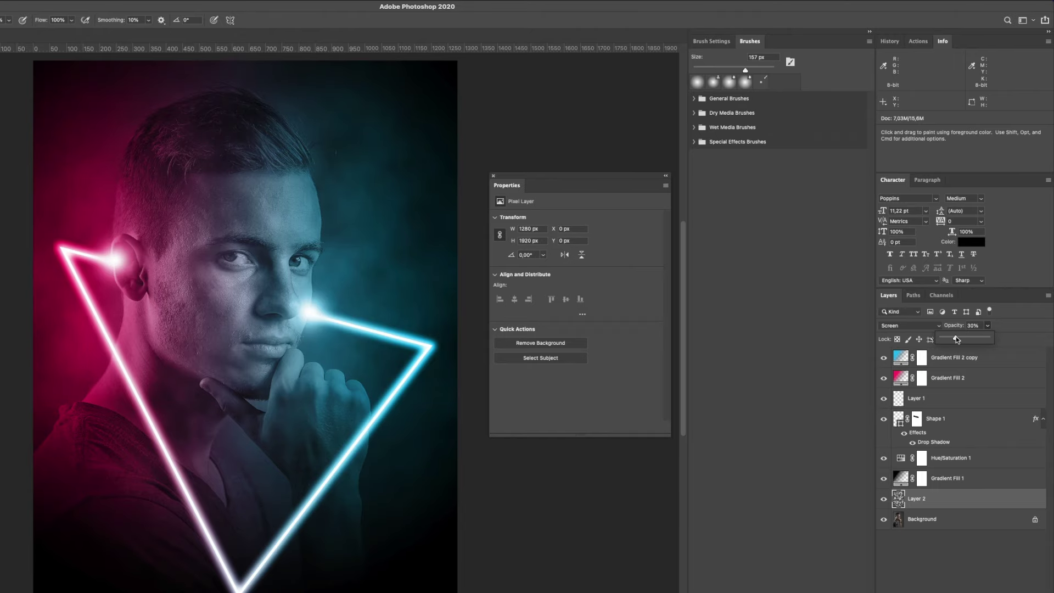
pyautogui.click(939, 502)
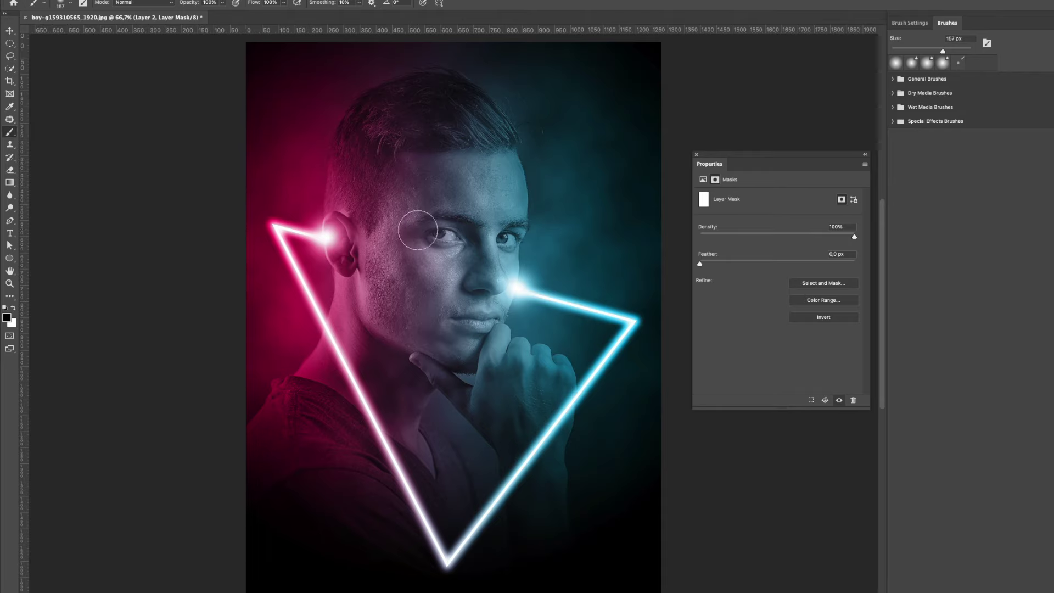
pyautogui.moveTo(429, 222)
pyautogui.mouseDown()
pyautogui.moveTo(485, 239)
pyautogui.moveTo(382, 222)
pyautogui.moveTo(452, 188)
pyautogui.moveTo(446, 176)
pyautogui.moveTo(499, 184)
pyautogui.moveTo(479, 301)
pyautogui.moveTo(487, 377)
pyautogui.moveTo(442, 369)
pyautogui.moveTo(477, 360)
pyautogui.moveTo(480, 250)
pyautogui.moveTo(494, 291)
pyautogui.moveTo(483, 277)
pyautogui.moveTo(473, 285)
pyautogui.mouseUp()
# Group Gradient Fill 2 copy through Layer 2 into a group named 'dual lighting & neon glow'
pyautogui.click(951, 281)
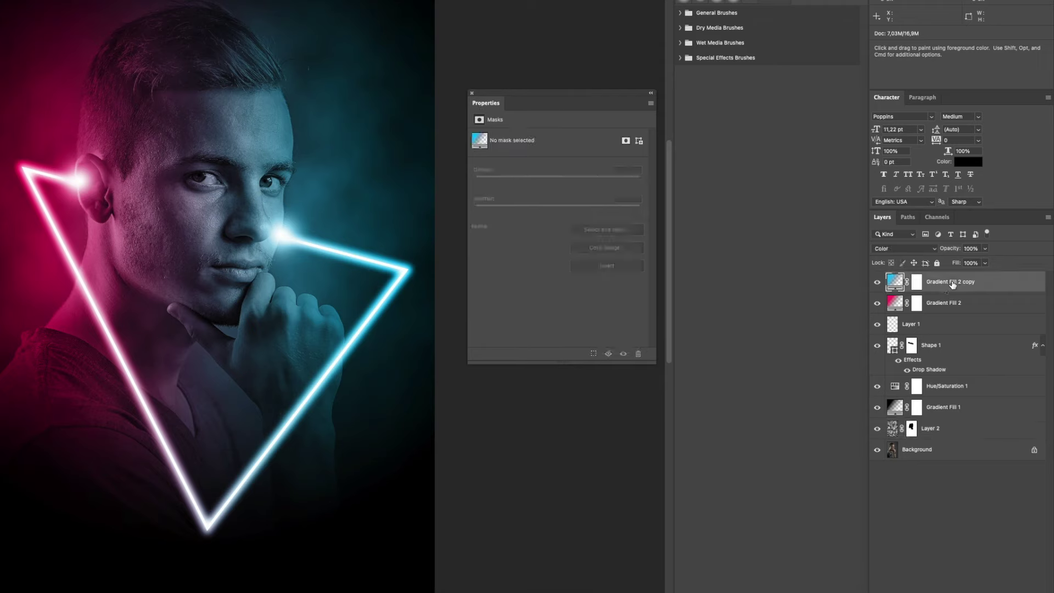
pyautogui.keyDown('shift'); pyautogui.click(941, 435); pyautogui.keyUp('shift')
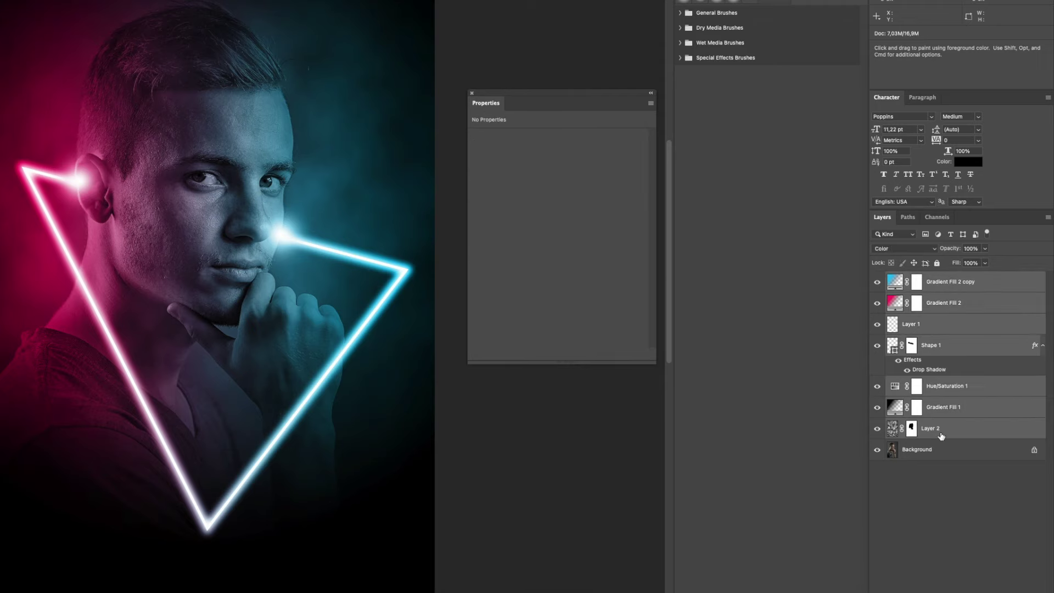
pyautogui.rightClick(955, 284)
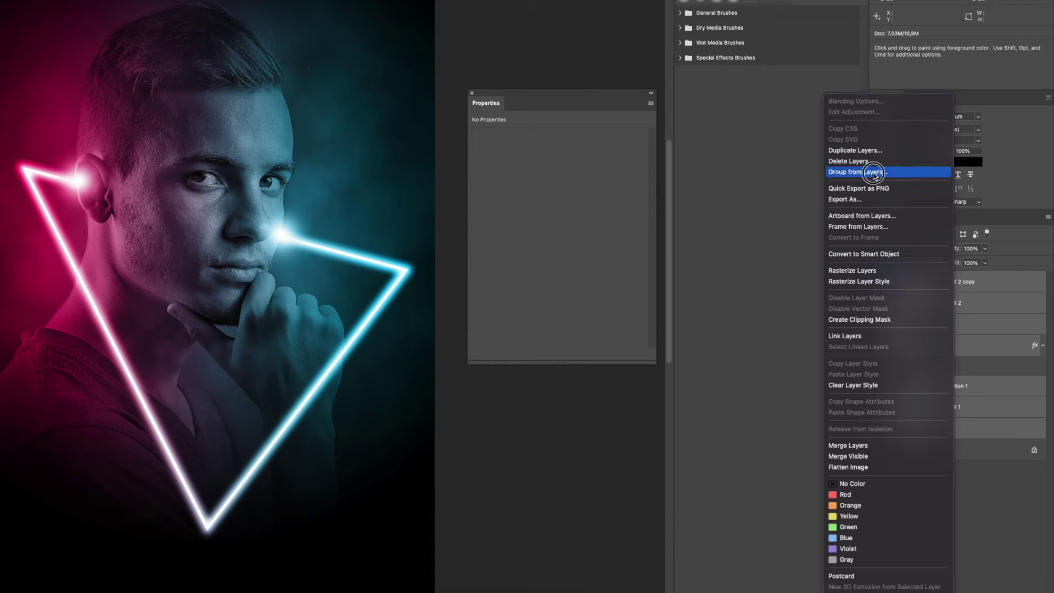
pyautogui.click(873, 172)
pyautogui.write('dual lighting & neon glow')
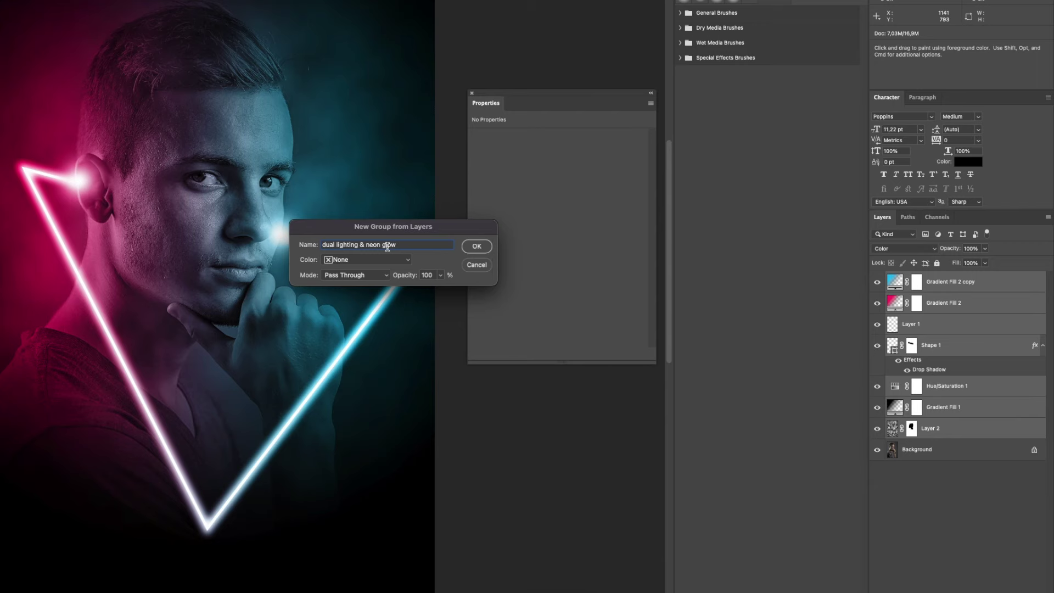
pyautogui.click(476, 246)
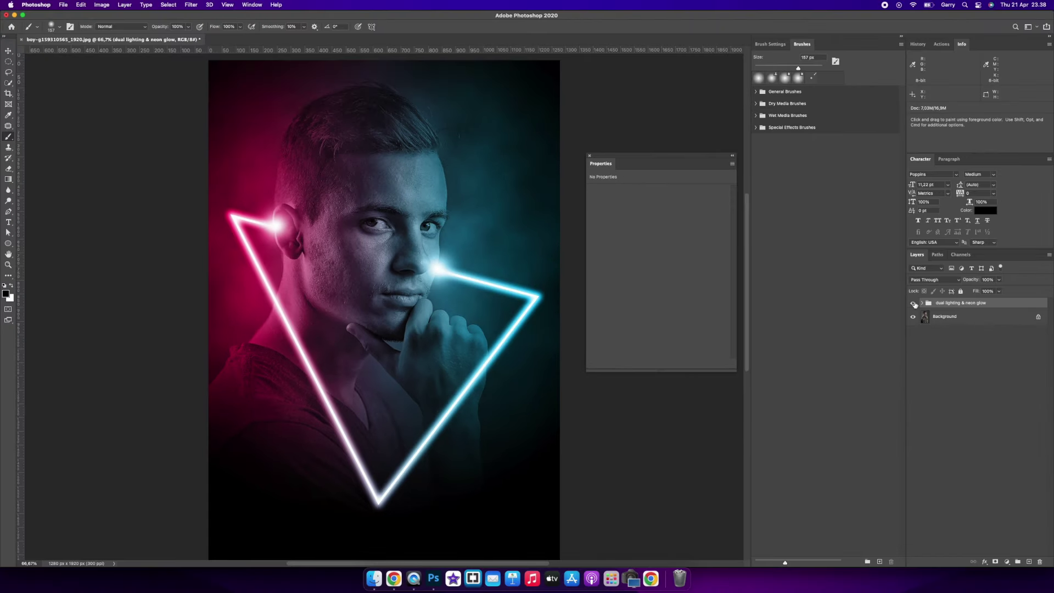
pyautogui.click(913, 303)
pyautogui.click(914, 304)
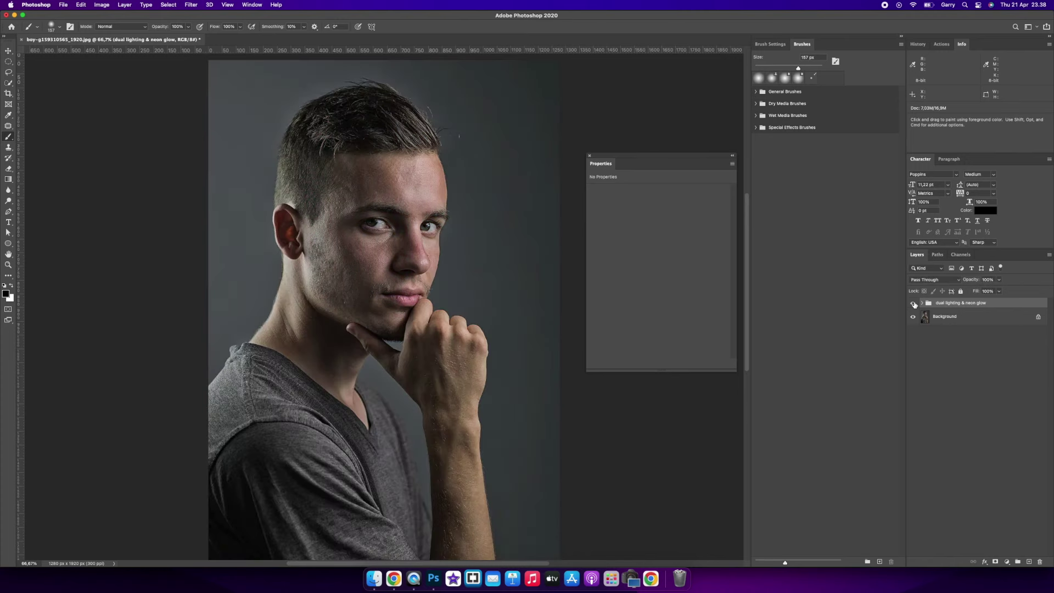
pyautogui.click(914, 305)
pyautogui.click(914, 304)
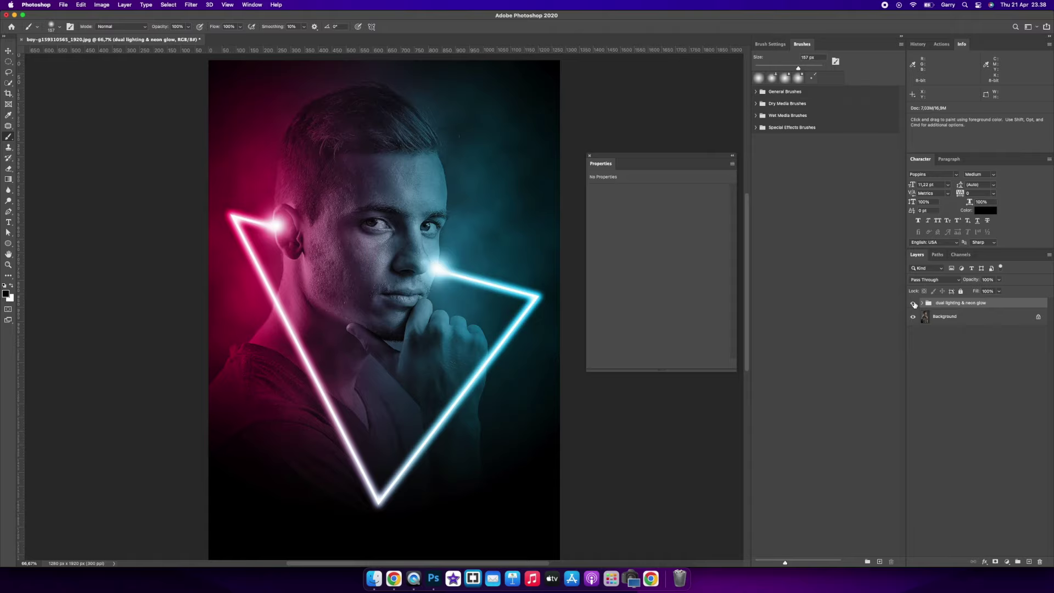